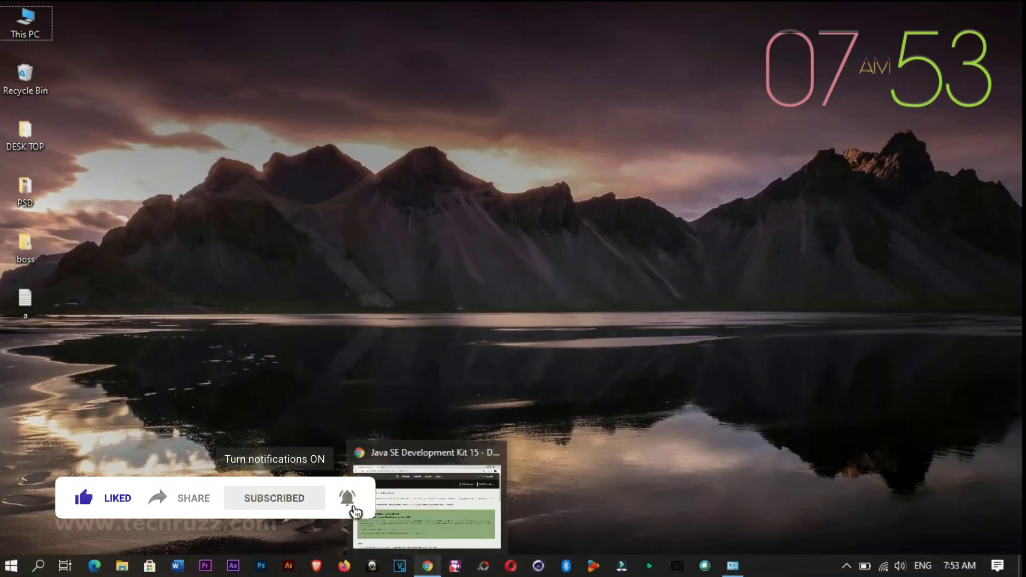
Step: Switch to the Java SE Development Kit 15 downloads page in Chrome and choose the Windows x64 installer, jdk-15.0.1_windows-x64_bin.exe
left_click(427, 565)
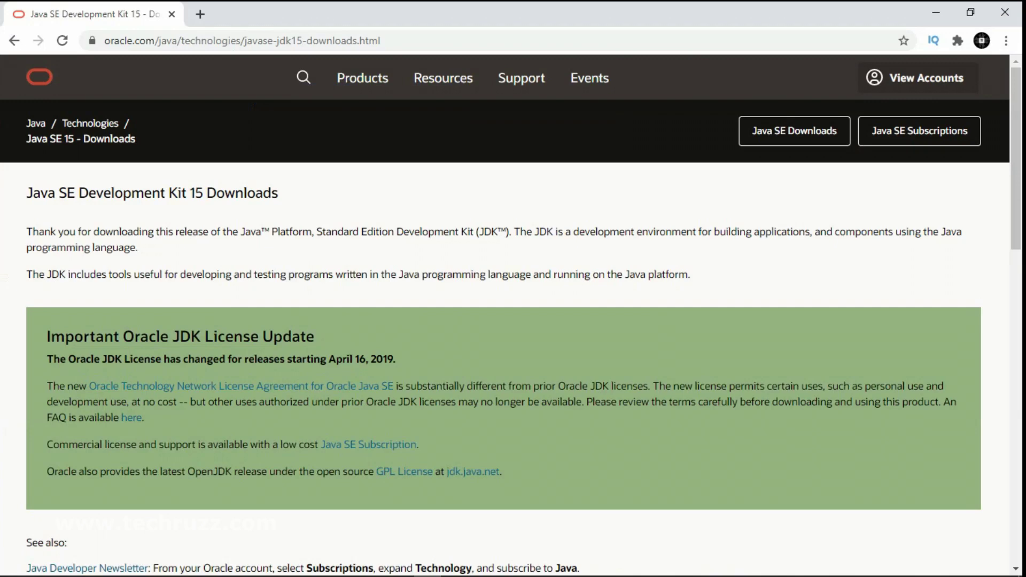
left_click_drag(206, 193, 195, 193)
scroll(513, 315, "down", 4)
scroll(513, 315, "down", 4)
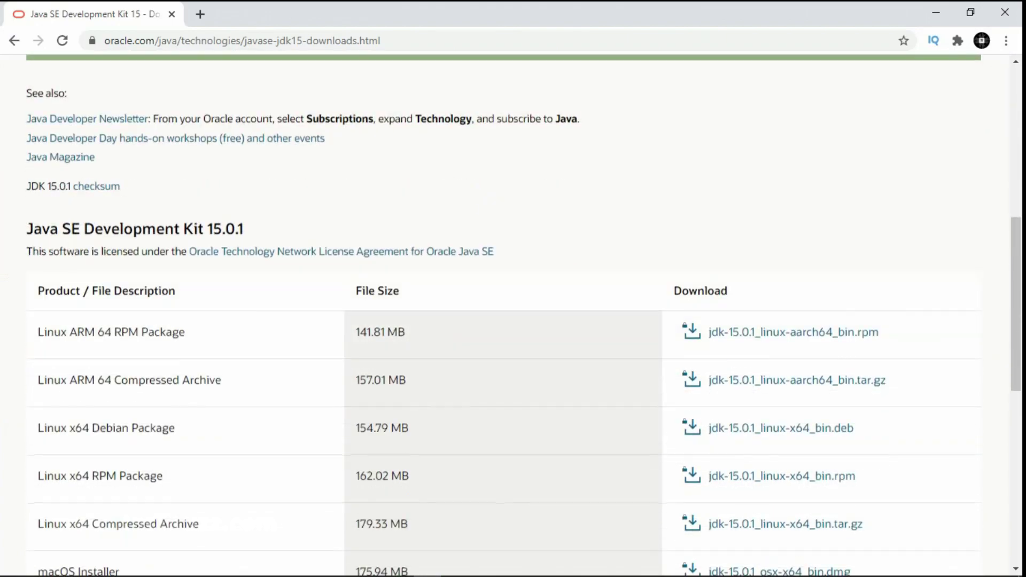
scroll(514, 315, "down", 1)
scroll(514, 316, "down", 1)
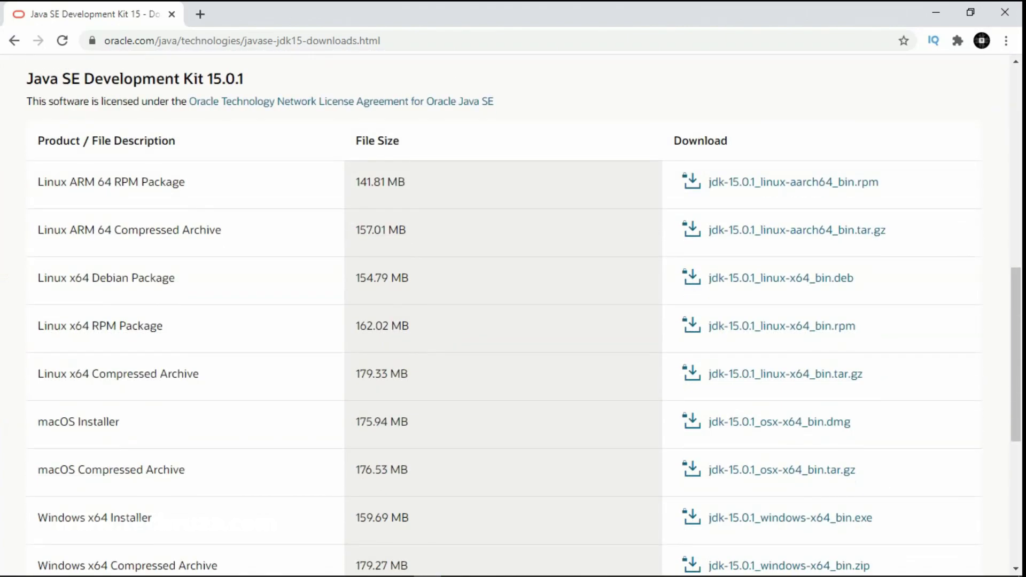
scroll(513, 316, "down", 1)
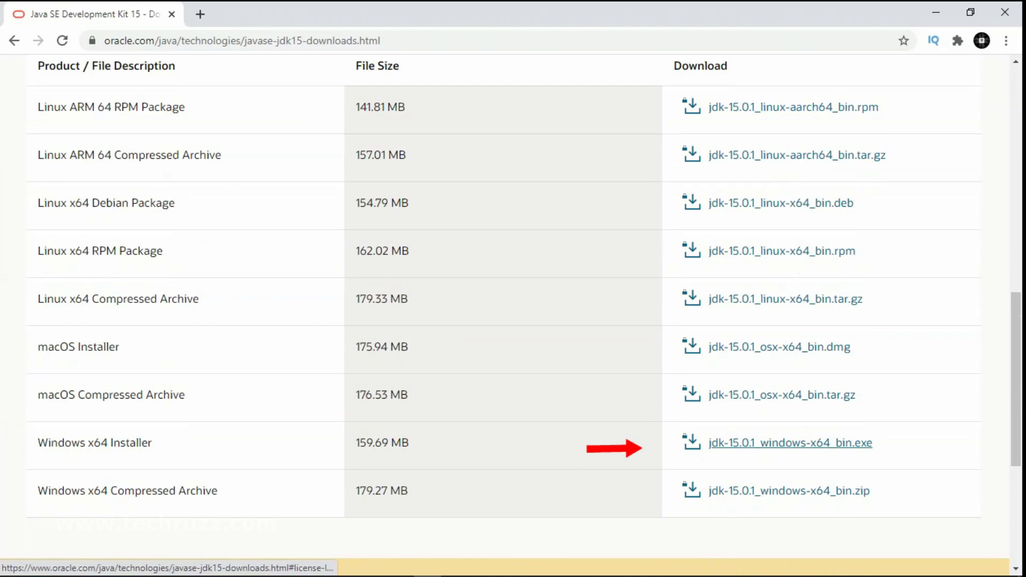
left_click(790, 444)
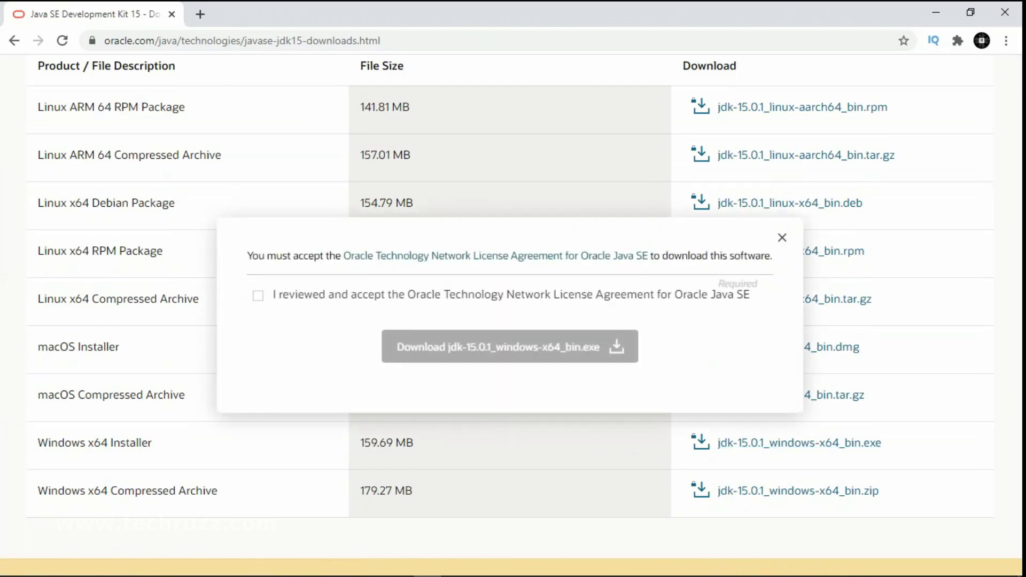
Step: Accept the Oracle license agreement and download jdk-15.0.1_windows-x64_bin.exe, dismissing the dialog and minimizing the browser
left_click(258, 295)
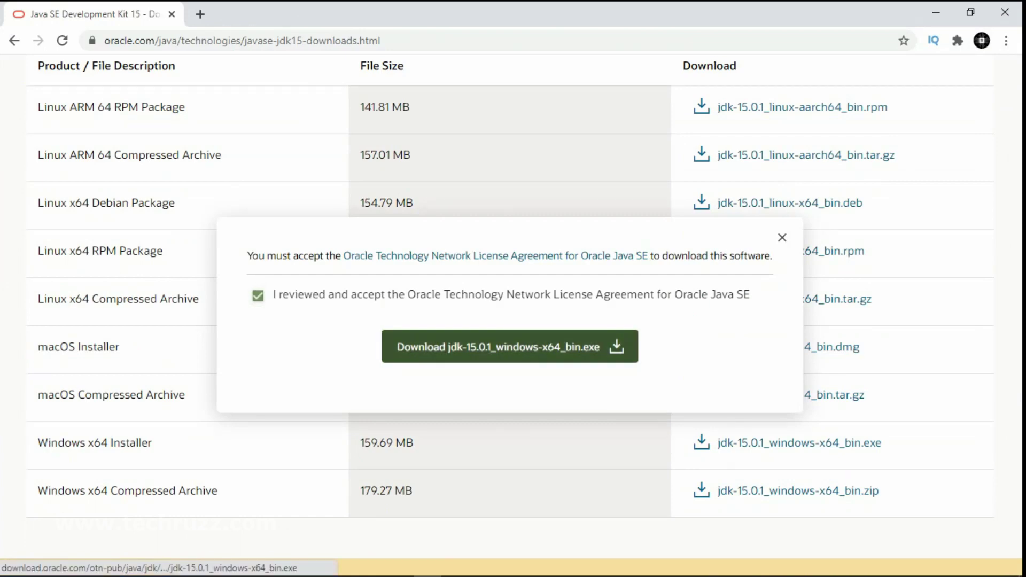
left_click(510, 347)
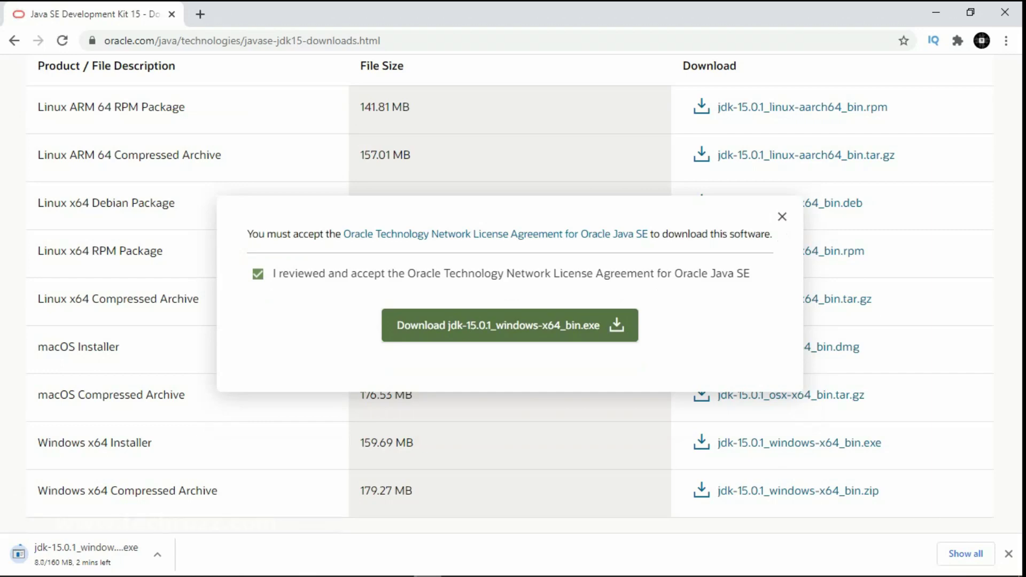
left_click(782, 216)
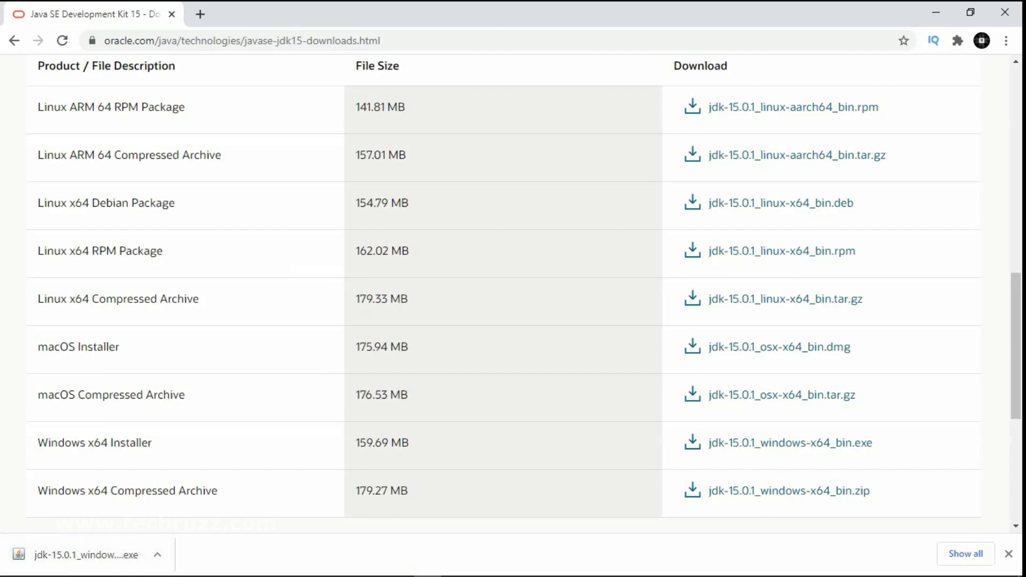
left_click(936, 12)
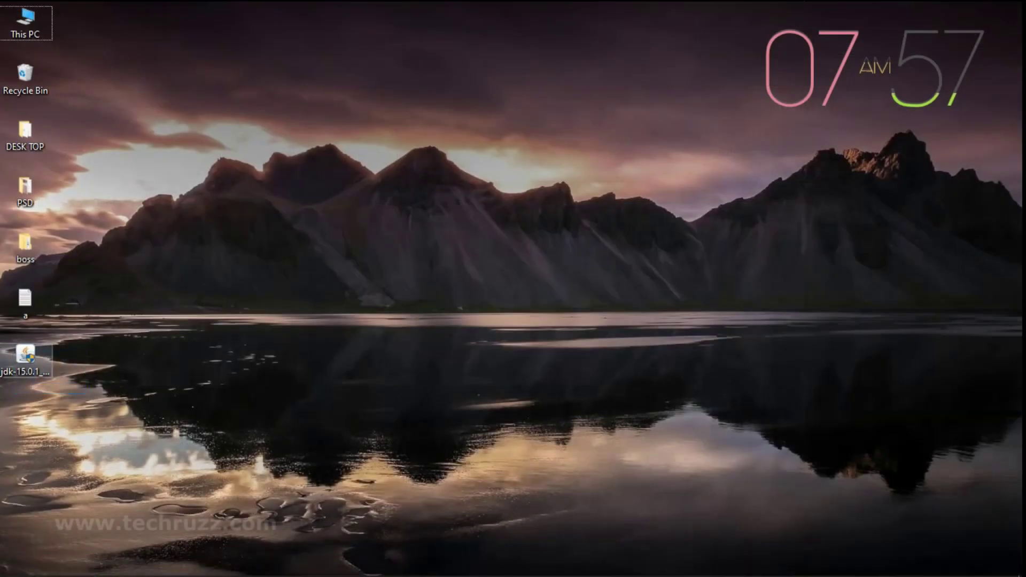
Step: Run the downloaded JDK installer from the desktop and install it to the default folder C:\Program Files\Java\jdk-15.0.1\
left_click(25, 356)
right_click(32, 363)
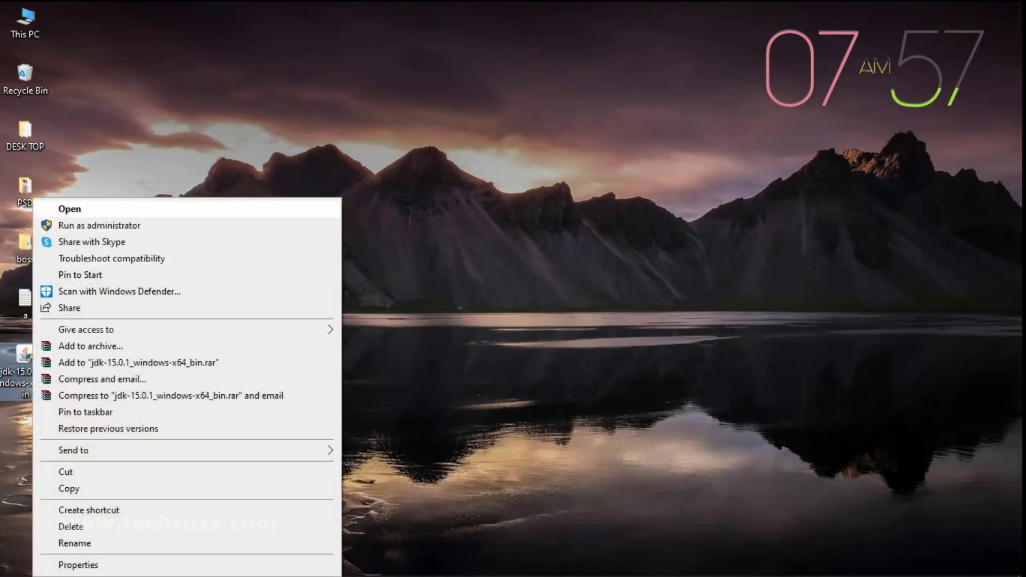
key("Return")
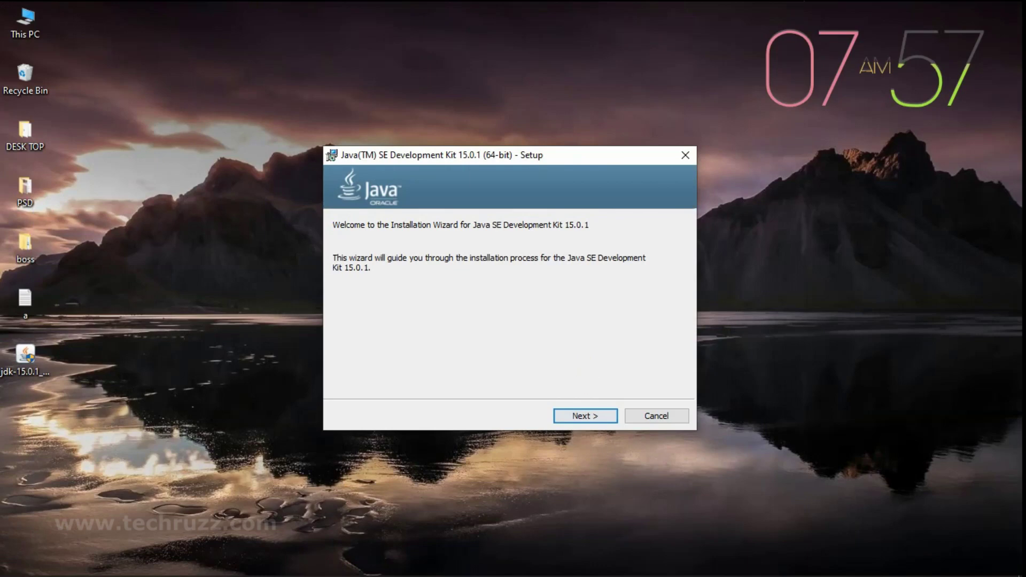
key("Return")
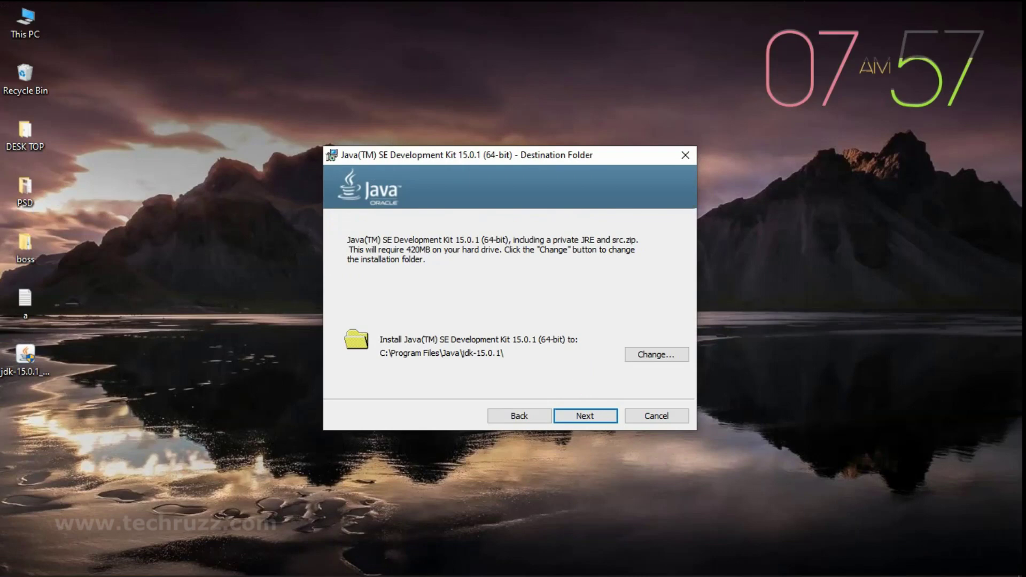
key("Return")
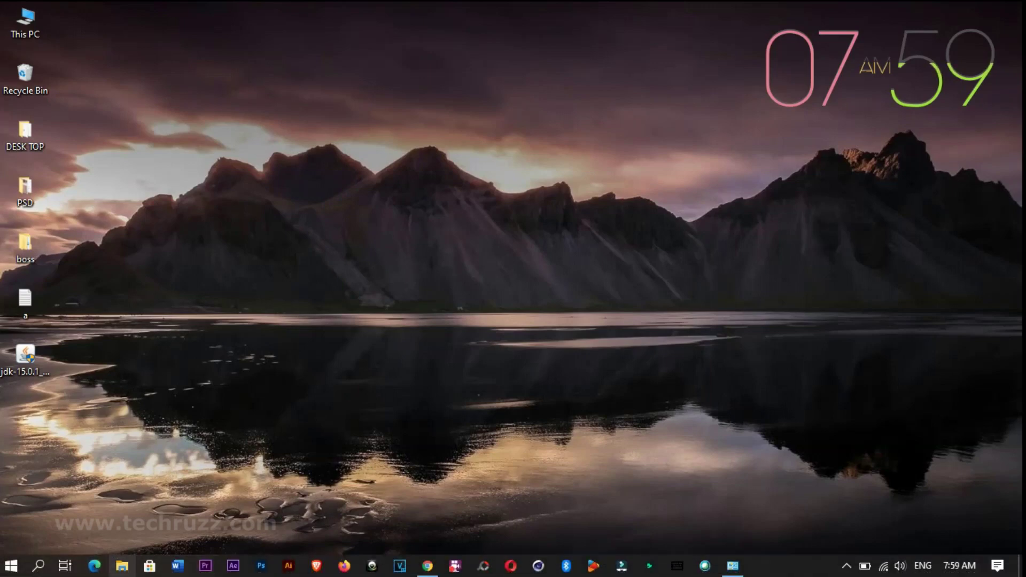
Step: Open the folder C:\Program Files\Java\jdk-15.0.1 in File Explorer
key("super+e")
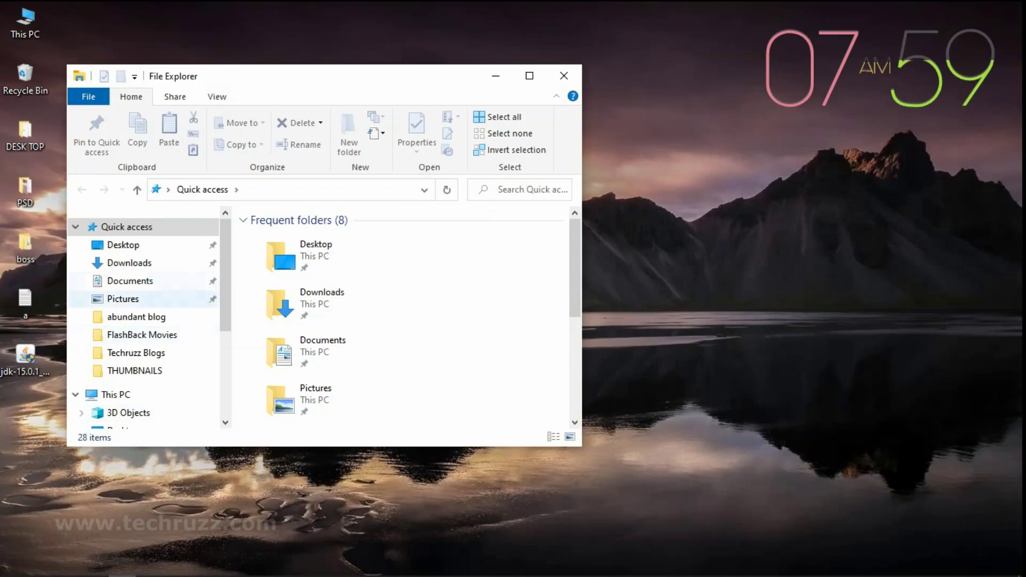
scroll(145, 320, "down", 6)
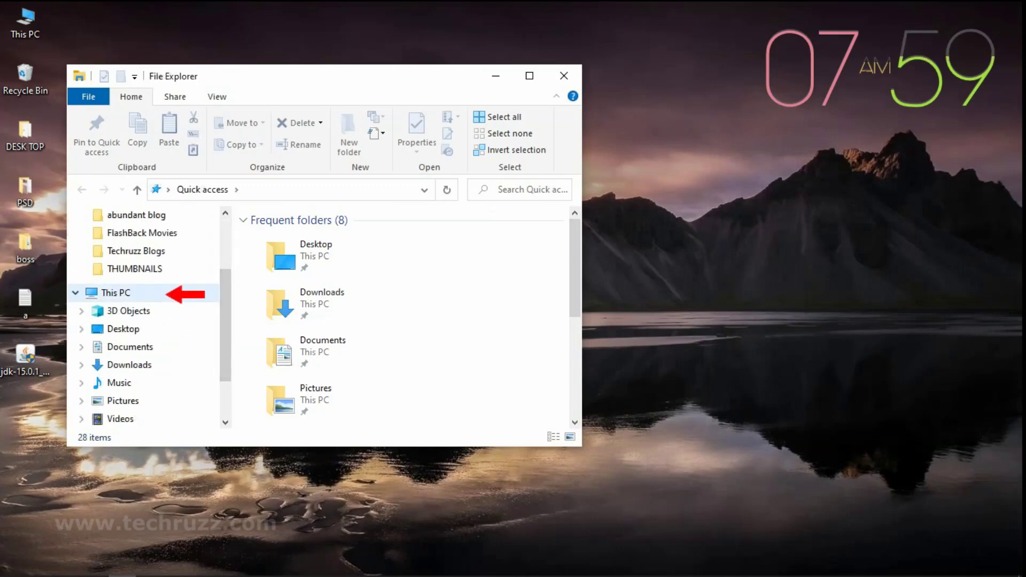
left_click(115, 292)
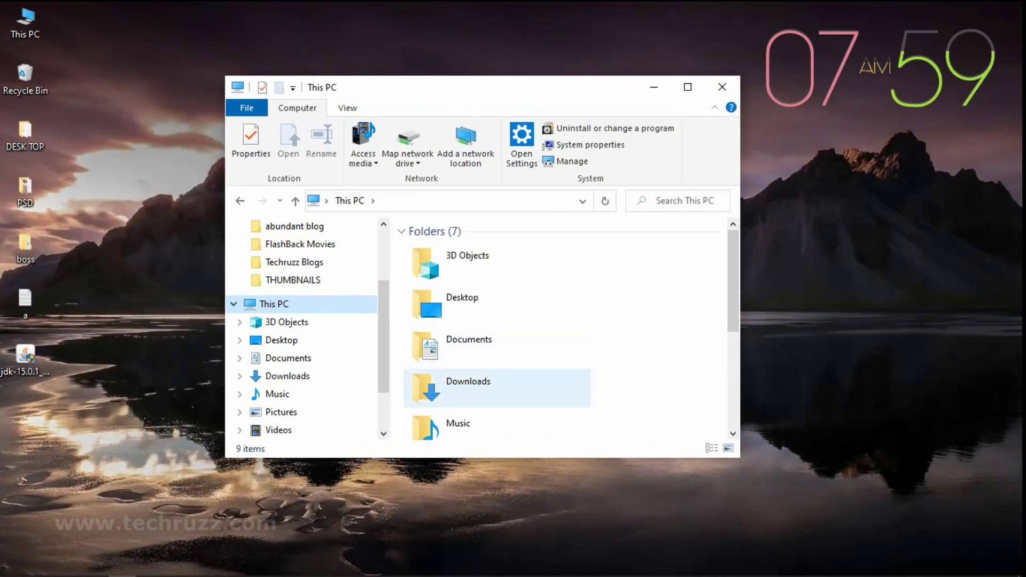
scroll(481, 374, "down", 3)
mouse_move(521, 372)
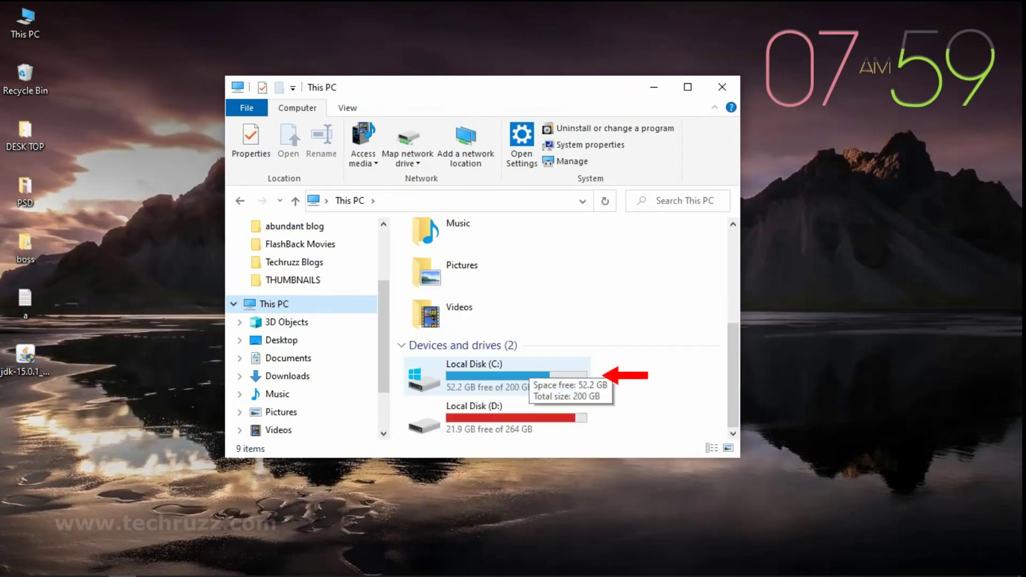
double_click(526, 374)
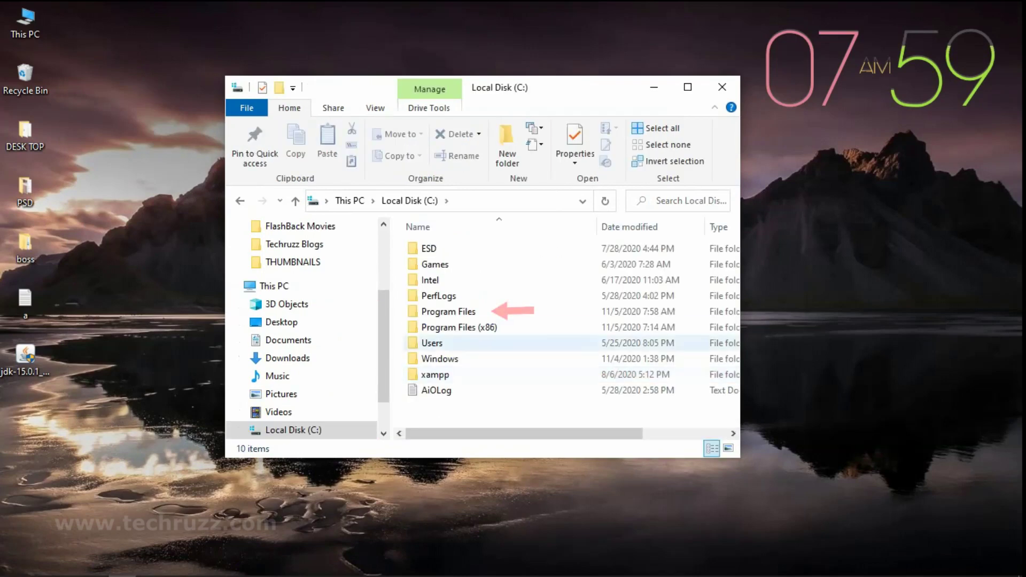
double_click(449, 311)
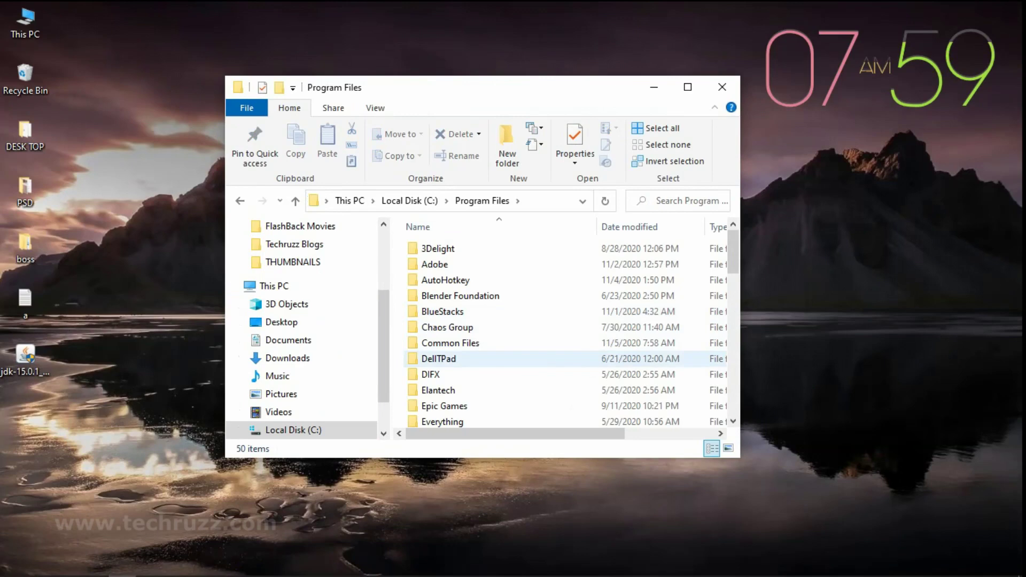
scroll(439, 358, "down", 3)
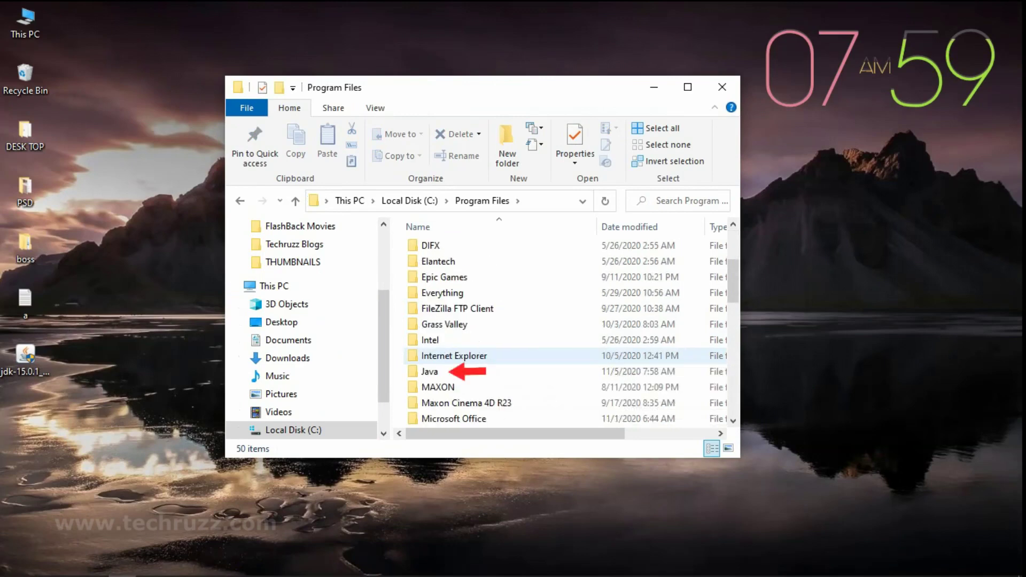
double_click(429, 371)
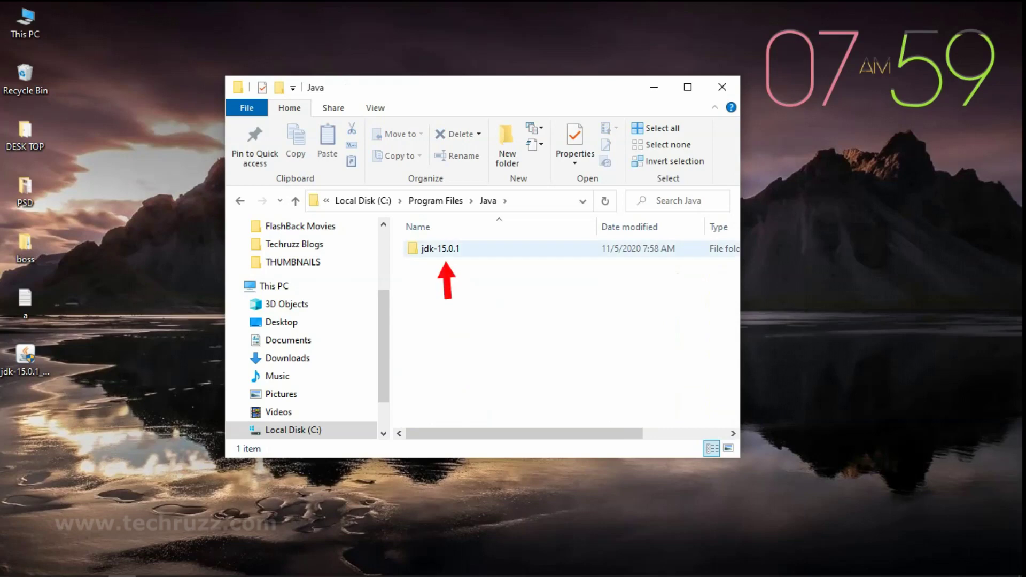
double_click(459, 249)
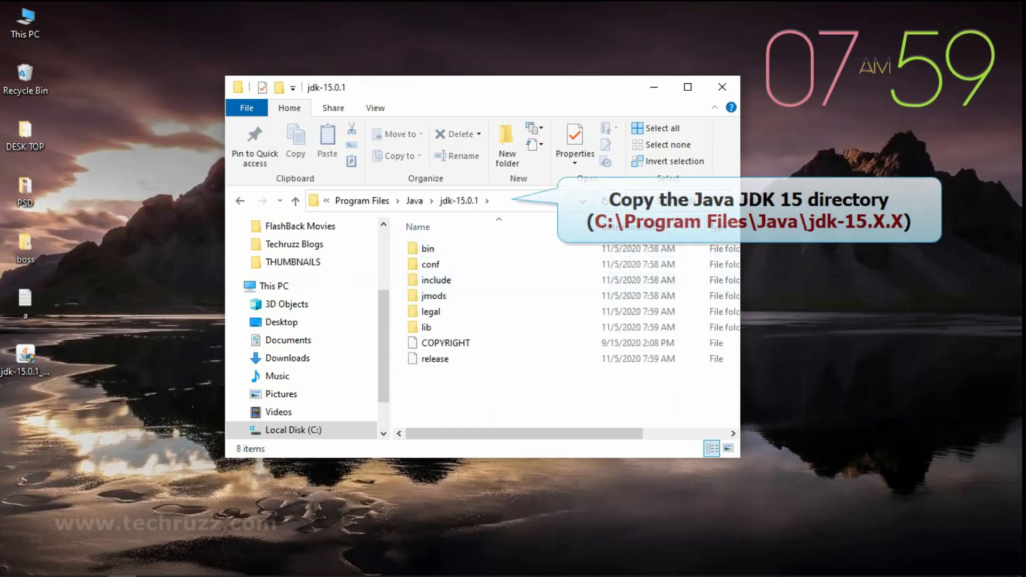
Step: Copy the full path of the jdk-15.0.1 folder, C:\Program Files\Java\jdk-15.0.1
key("alt+d")
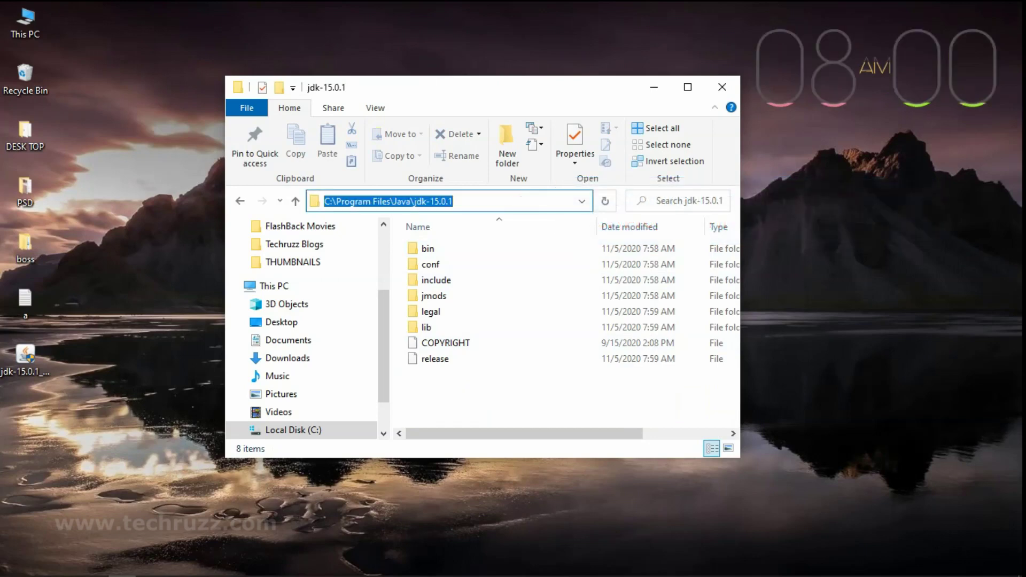
right_click(431, 198)
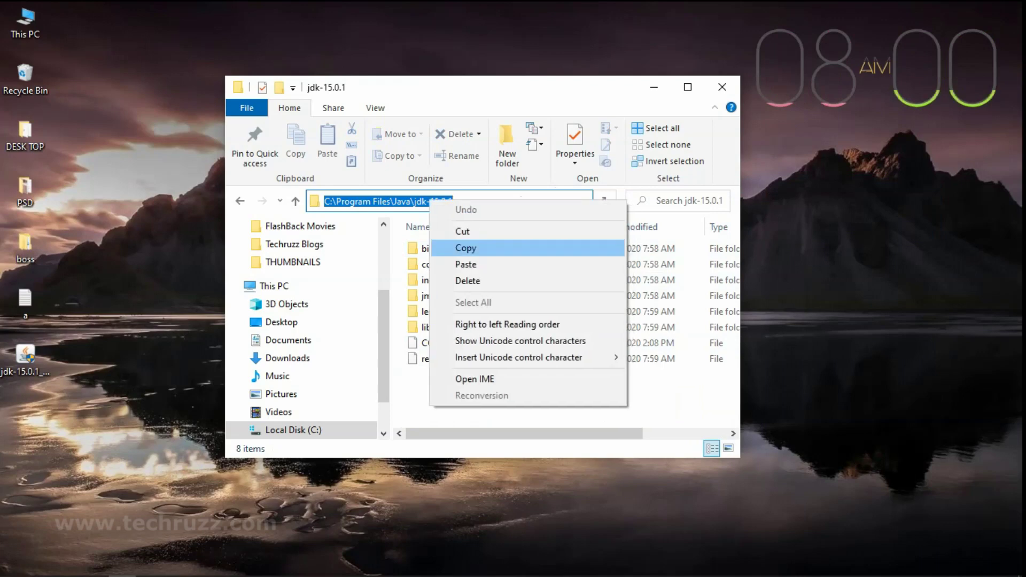
left_click(471, 248)
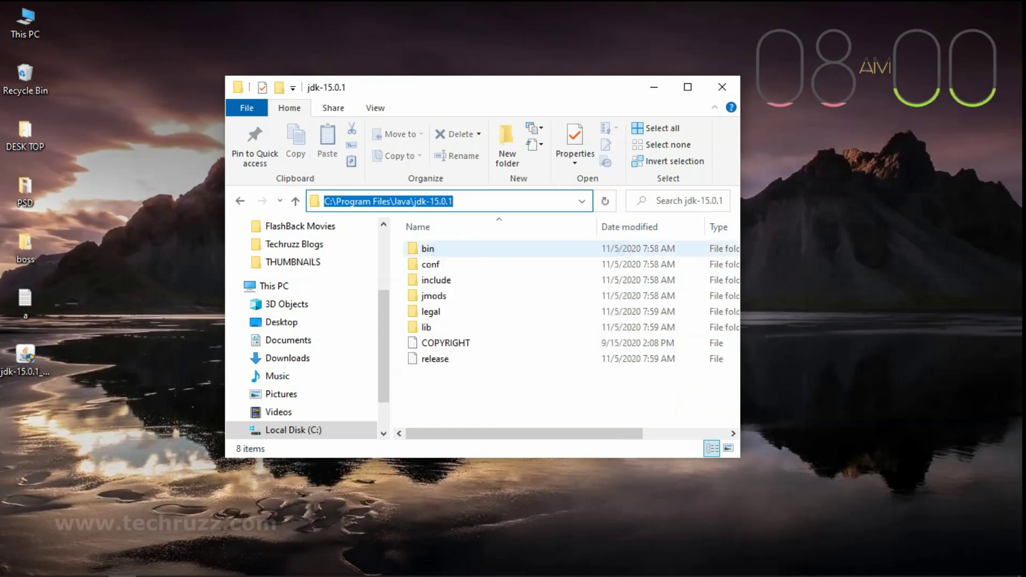
Step: Open a second File Explorer window and narrow it so it fits beside the jdk-15.0.1 window
key("super")
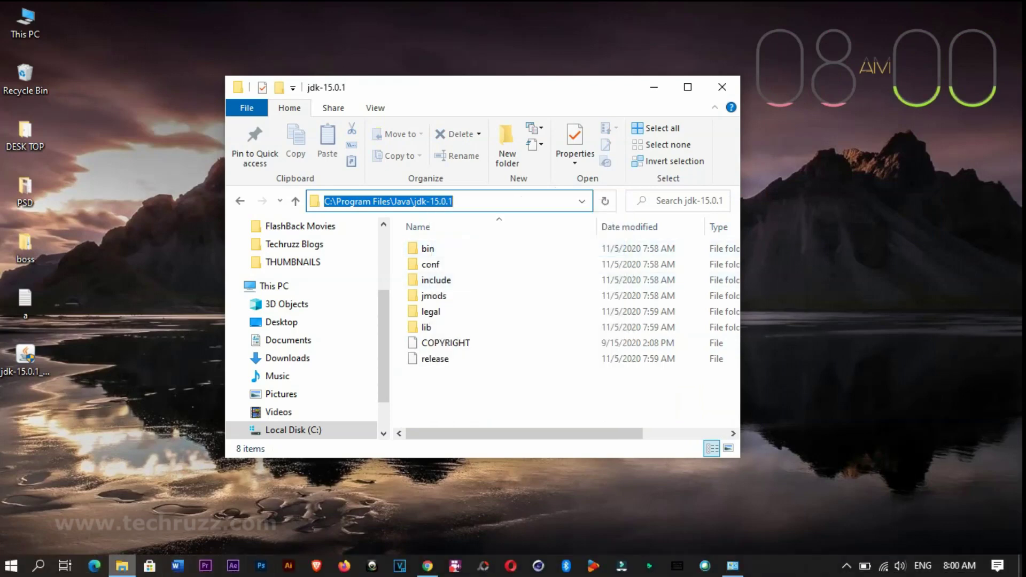
right_click(121, 566)
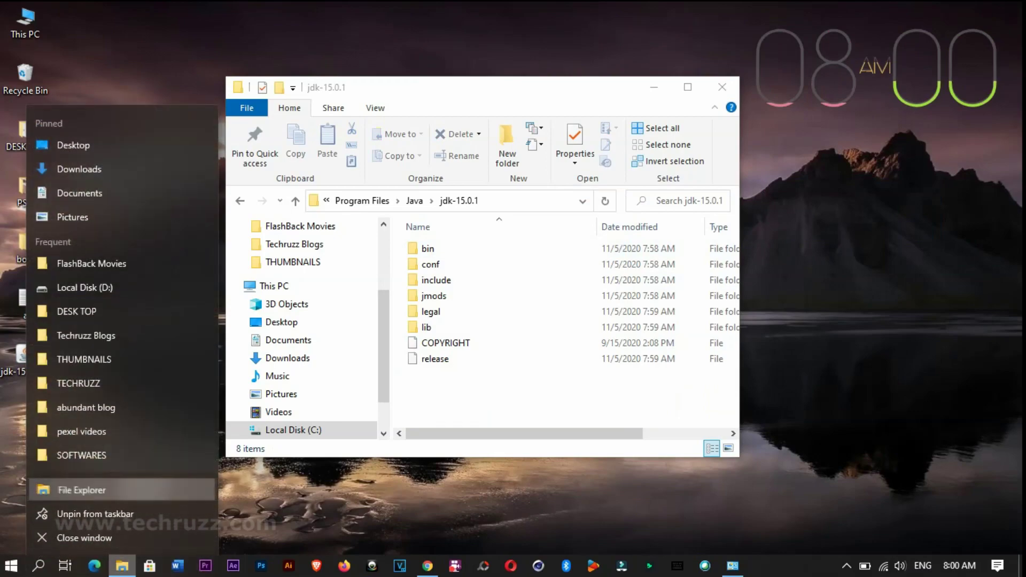
left_click(80, 490)
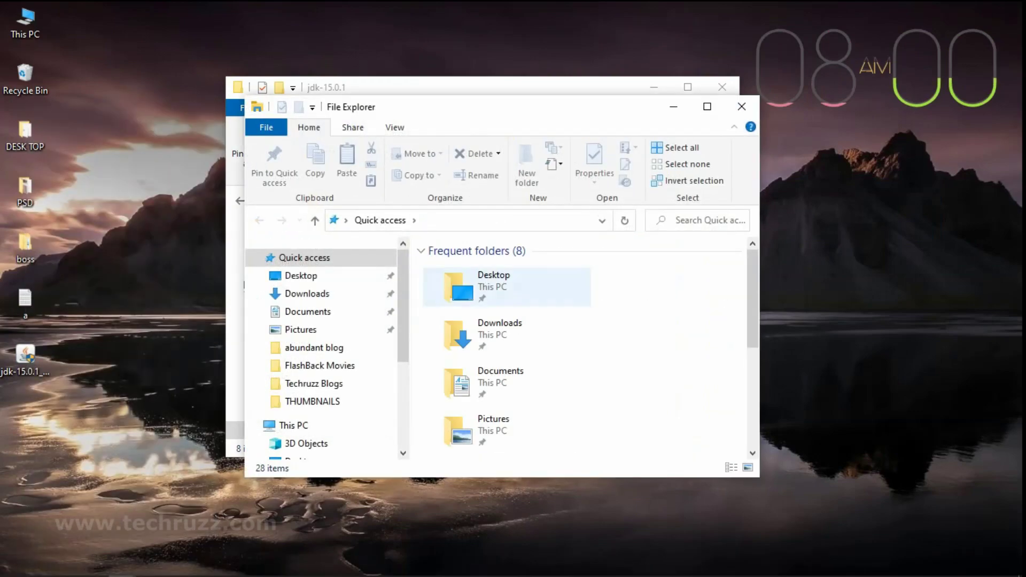
left_click_drag(759, 288, 584, 289)
left_click_drag(584, 289, 576, 288)
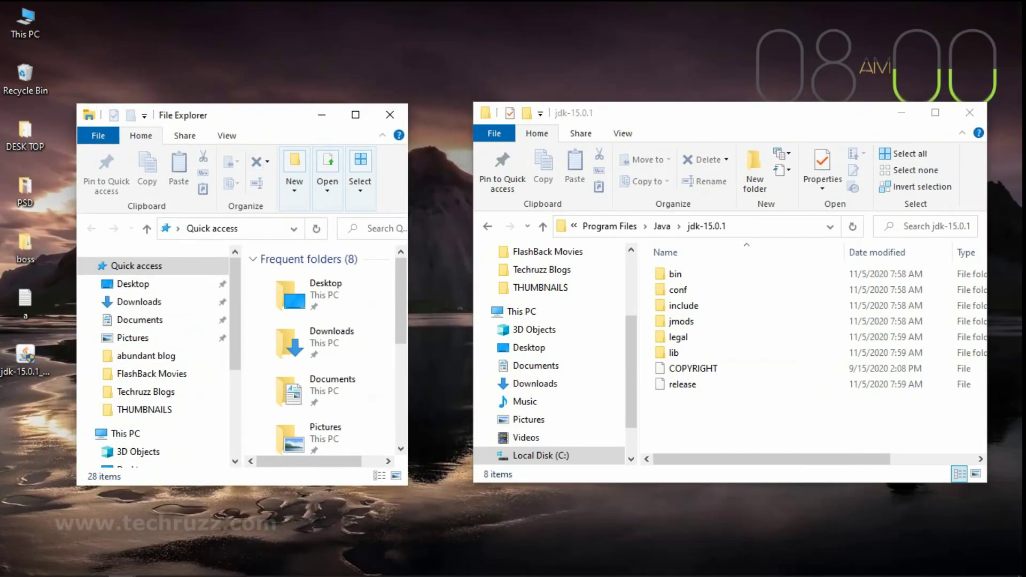
Step: Go to This PC in the new File Explorer window, widen the window, and open the computer's properties
scroll(149, 308, "down", 1)
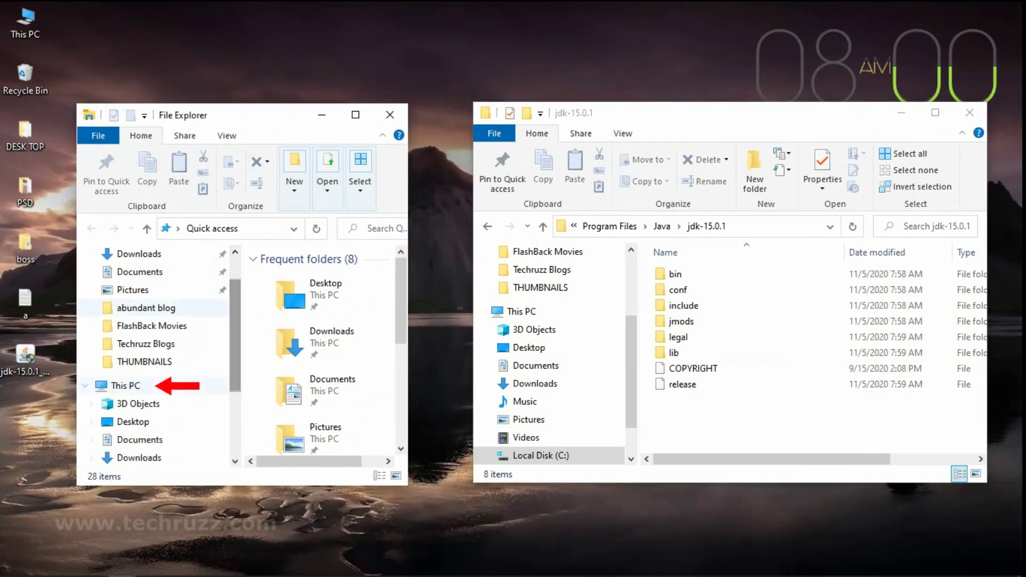
left_click(126, 385)
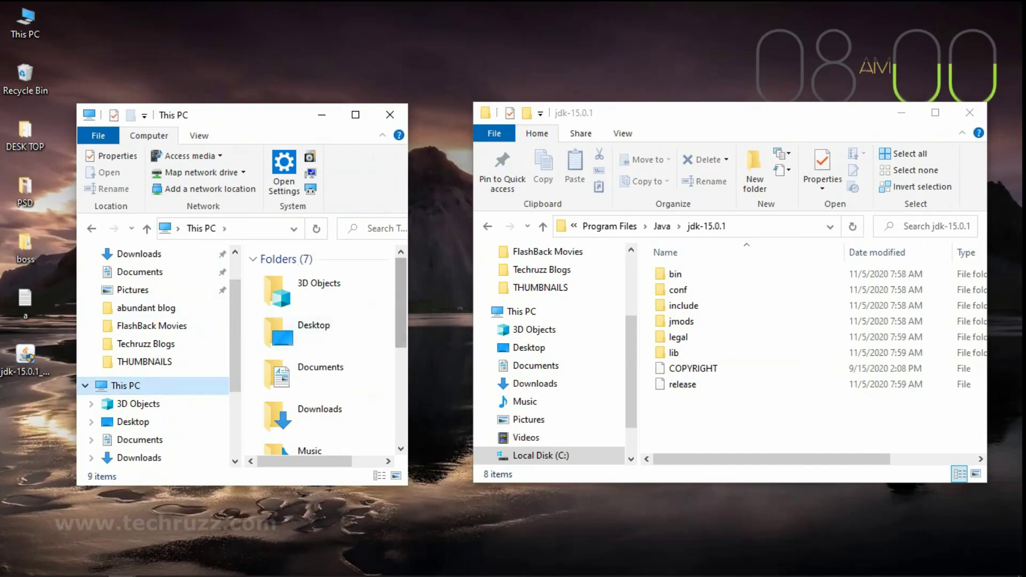
scroll(321, 353, "down", 5)
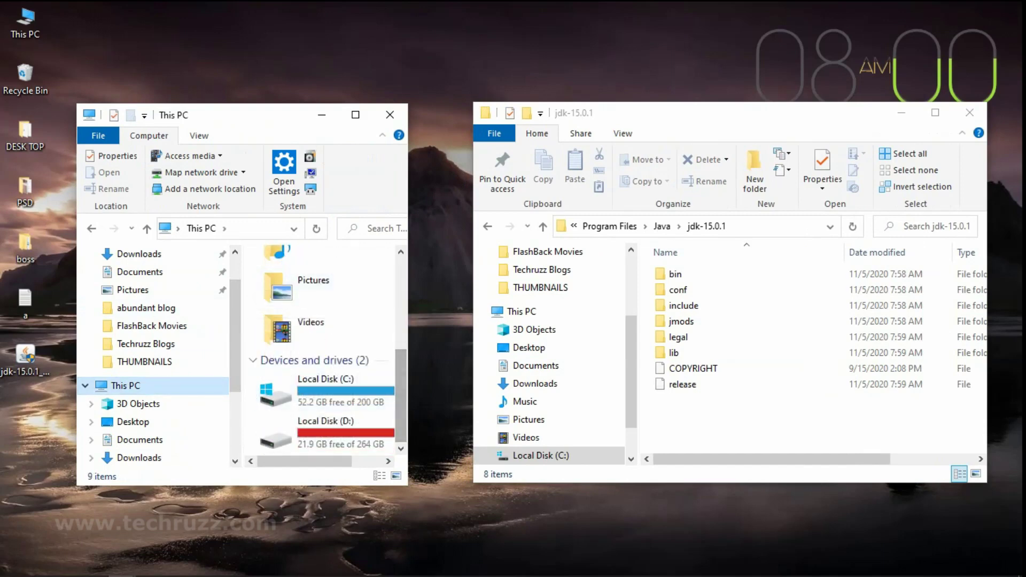
left_click_drag(408, 299, 609, 299)
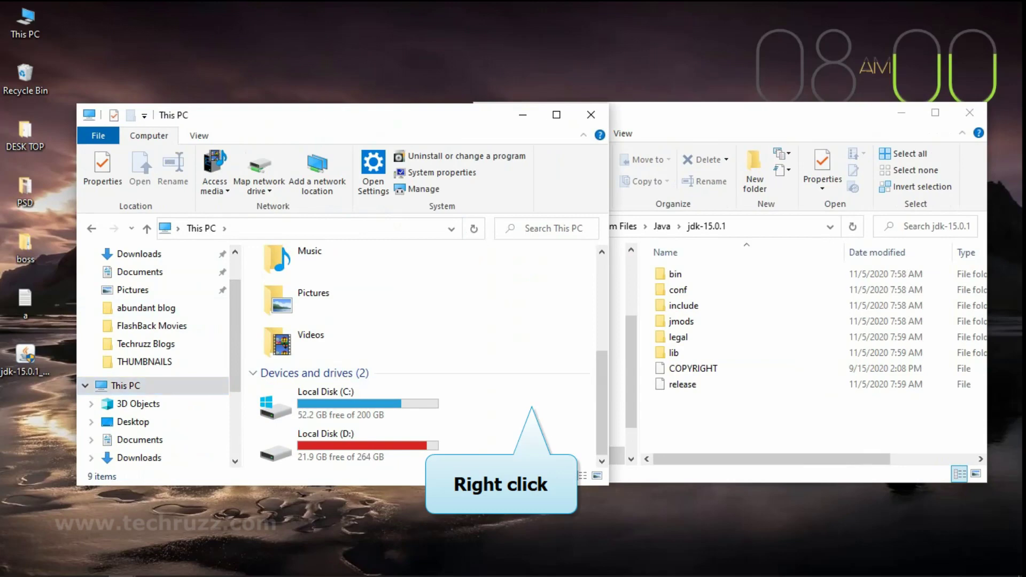
right_click(503, 398)
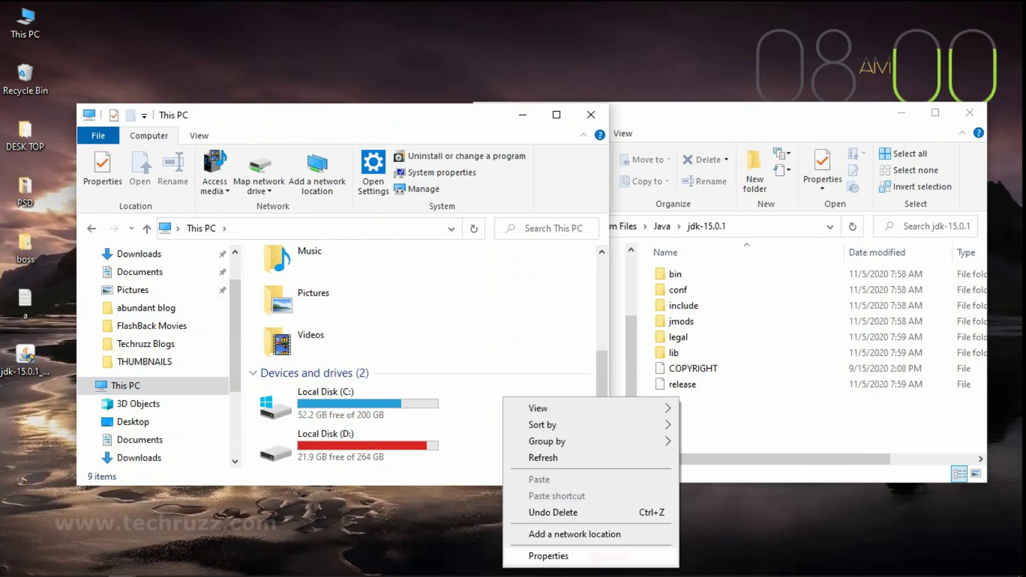
left_click(549, 556)
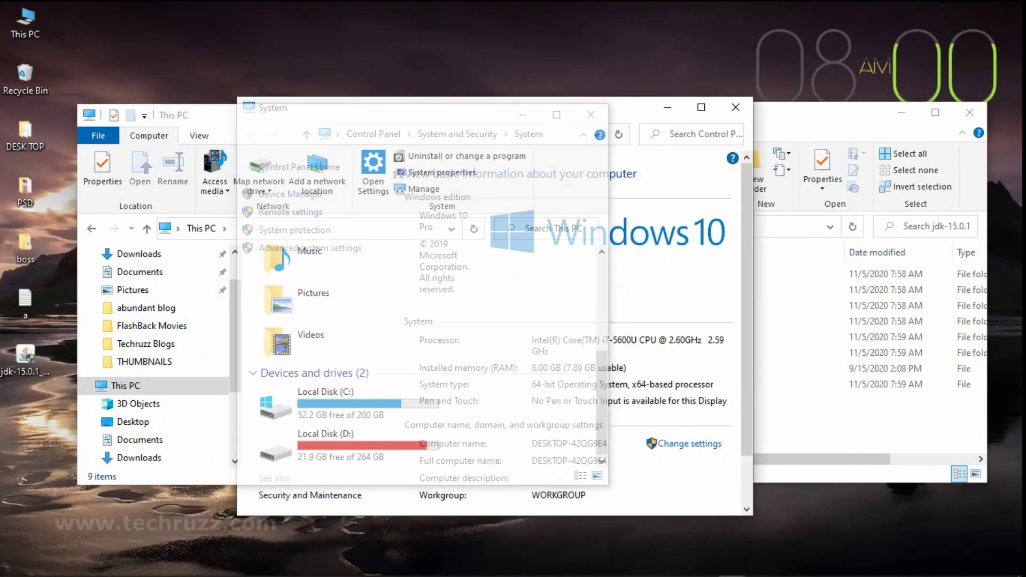
Step: Close the This PC window and open the Environment Variables dialog from the advanced system settings
left_click(588, 112)
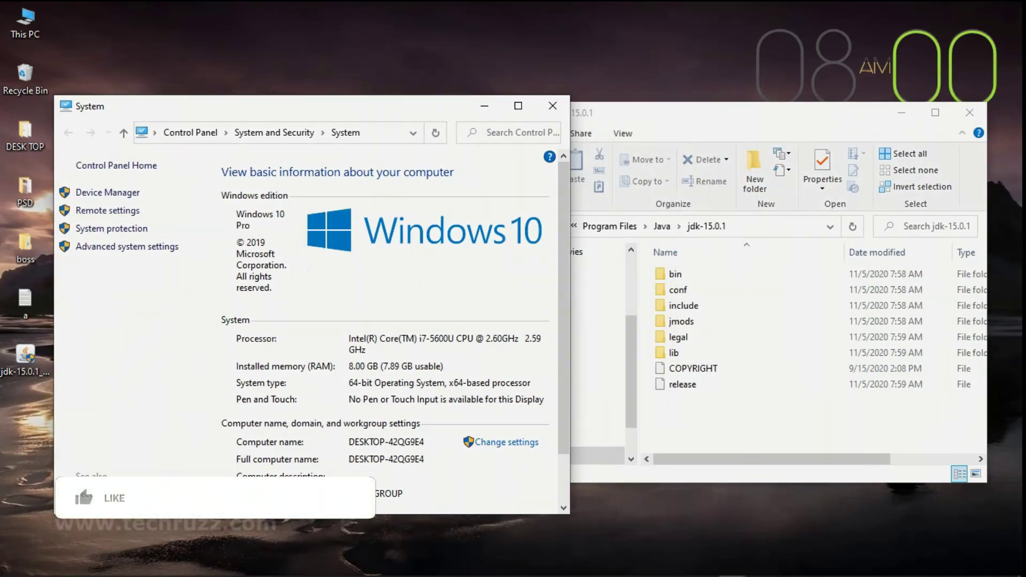
key("alt+Tab")
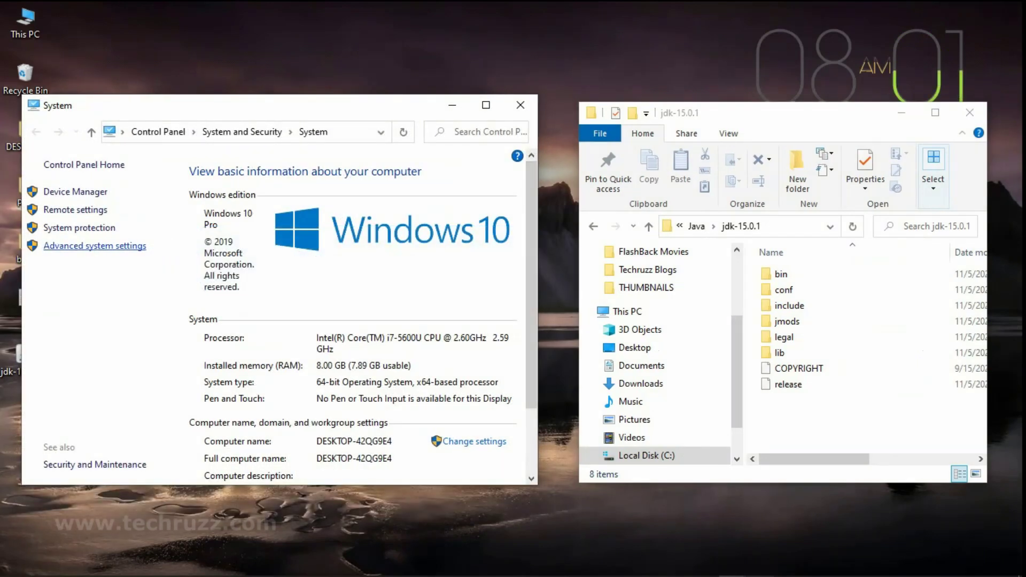
left_click(95, 246)
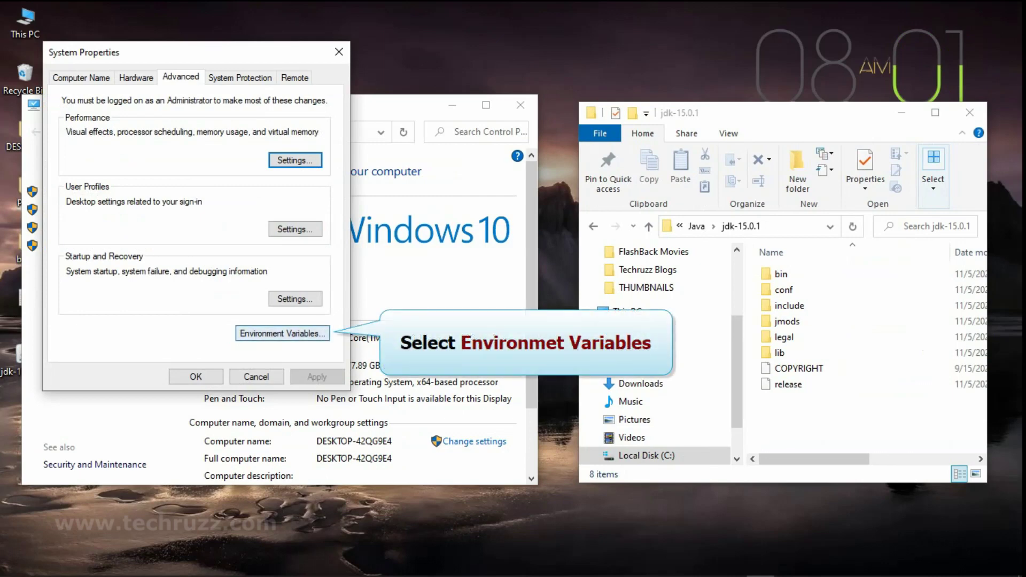
left_click(282, 333)
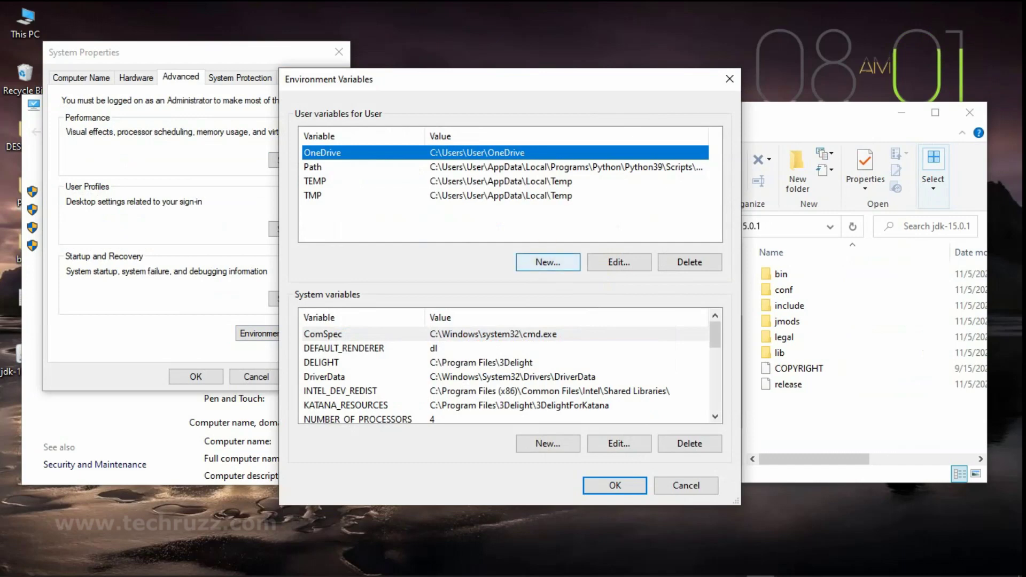
Step: Start a new user variable and name it JAVA_HOME
left_click(548, 262)
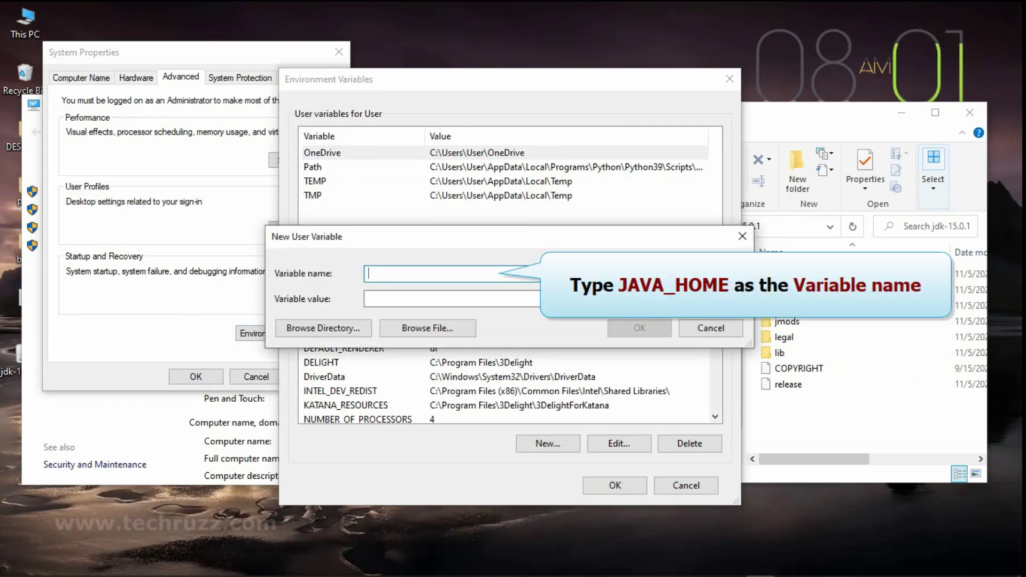
type("J")
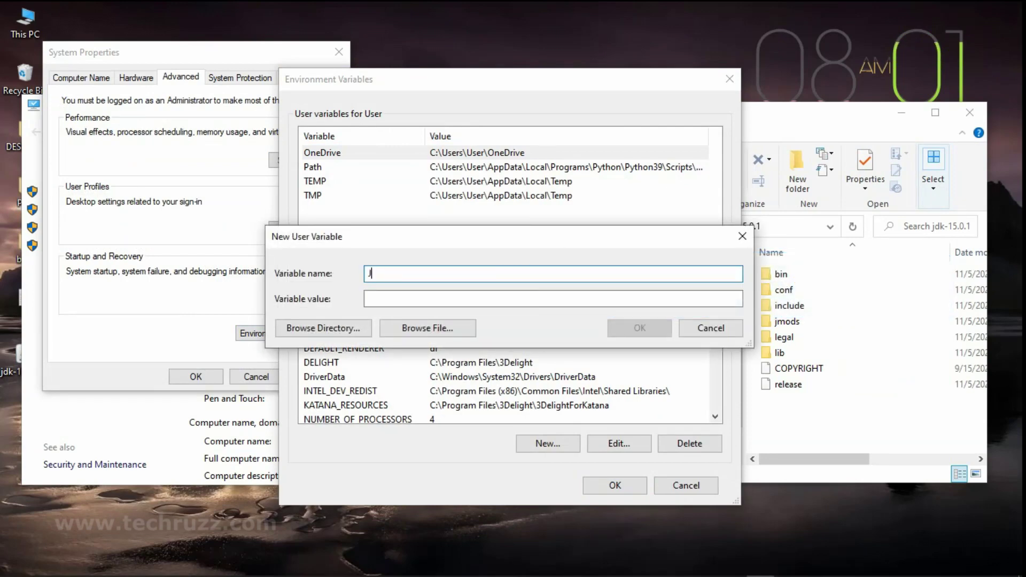
type("AVA_HOME")
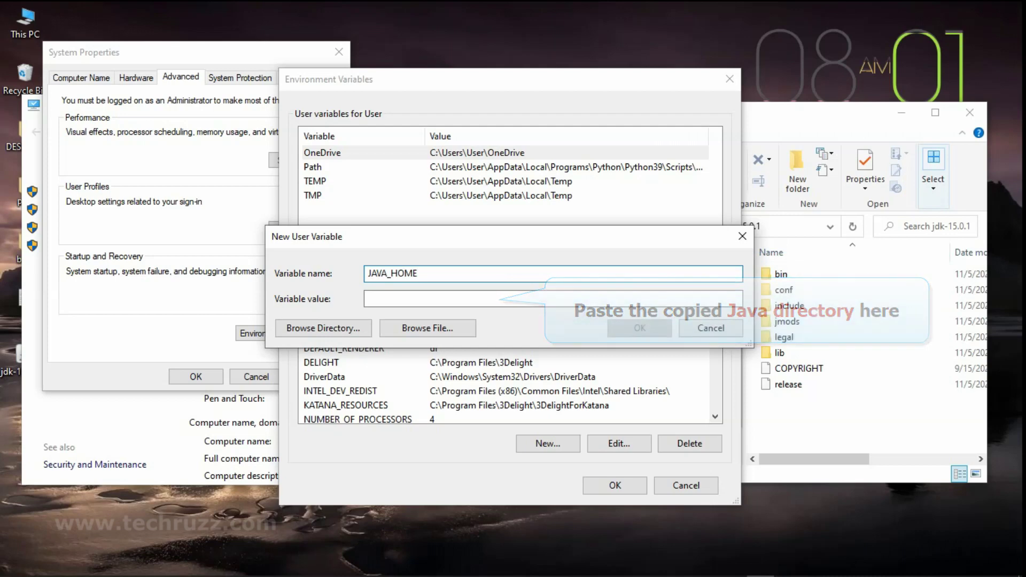
Step: Copy the jdk-15.0.1 folder path and save C:\Program Files\Java\jdk-15.0.1 as the value of JAVA_HOME
key("alt+Tab")
left_click(748, 227)
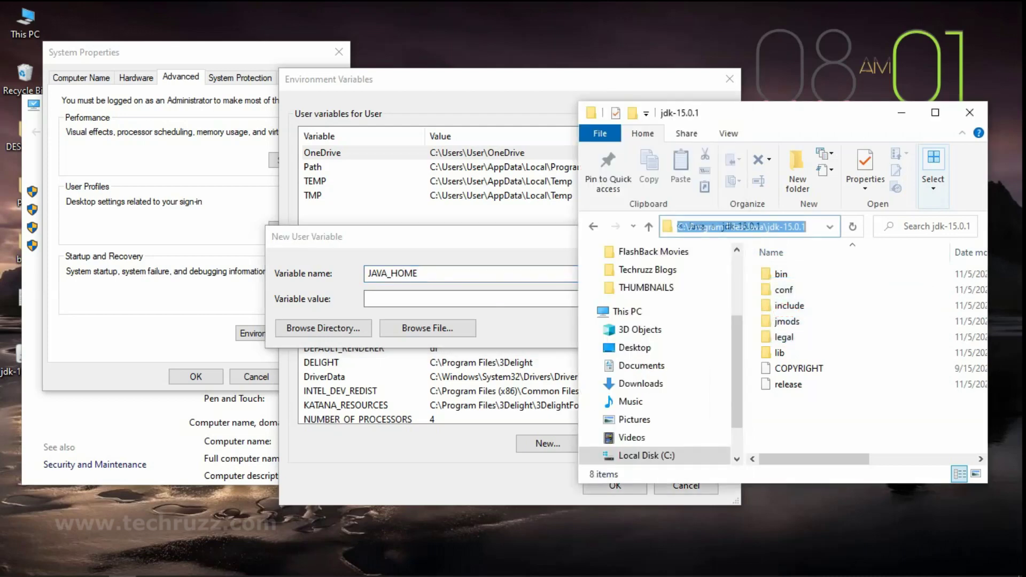
right_click(778, 227)
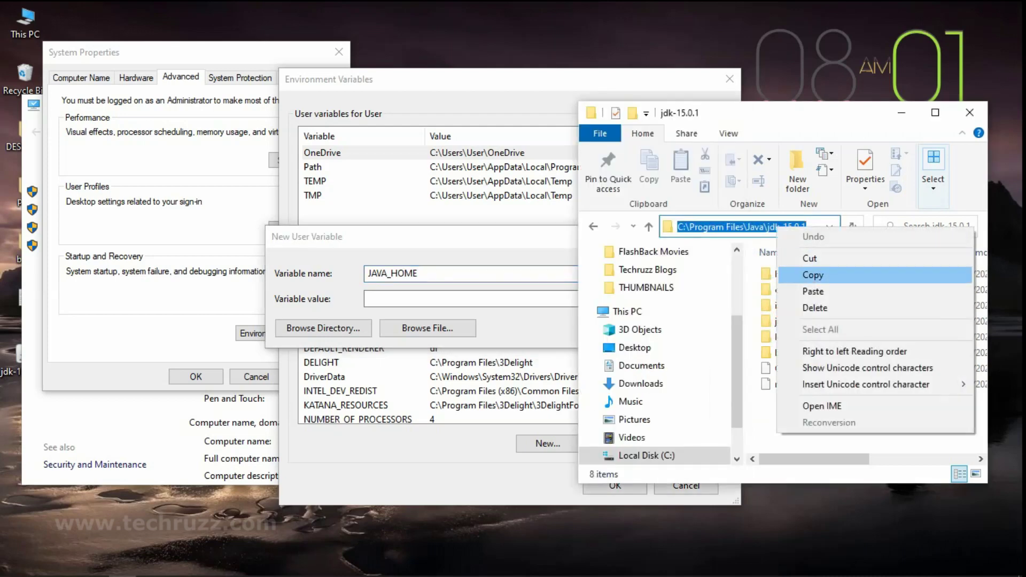
left_click(797, 276)
key("alt+Tab")
left_click(376, 299)
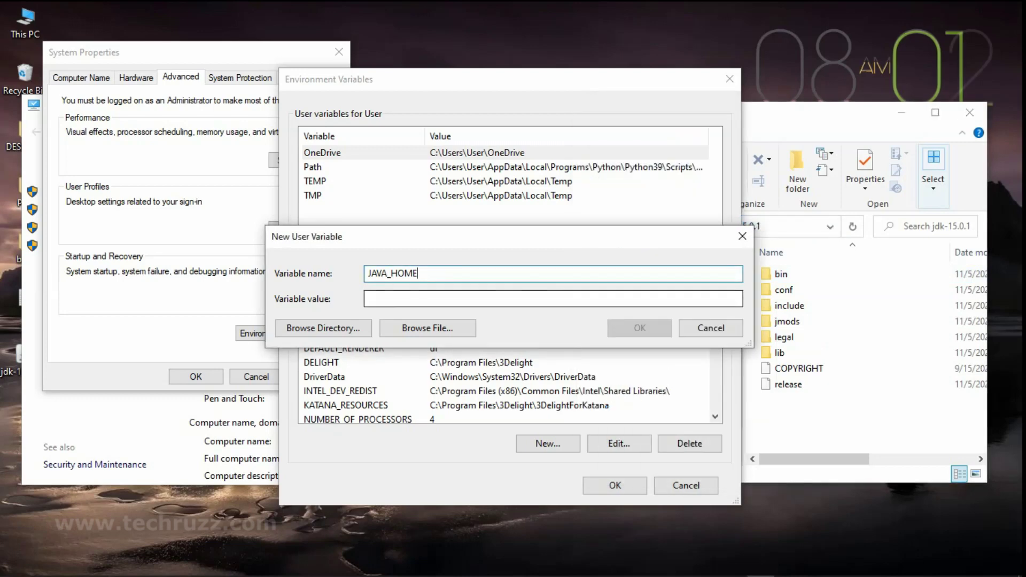
right_click(376, 298)
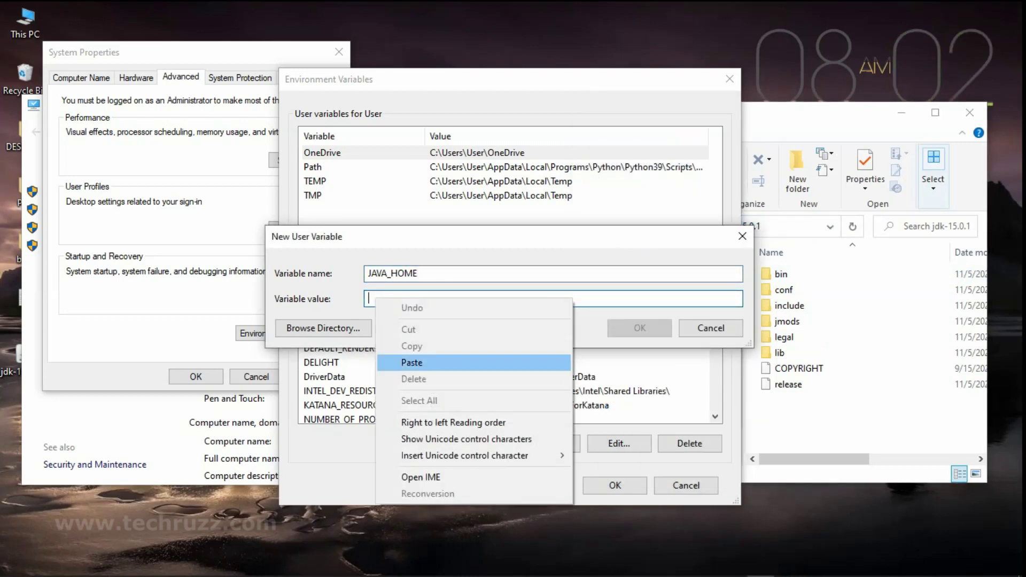
left_click(412, 362)
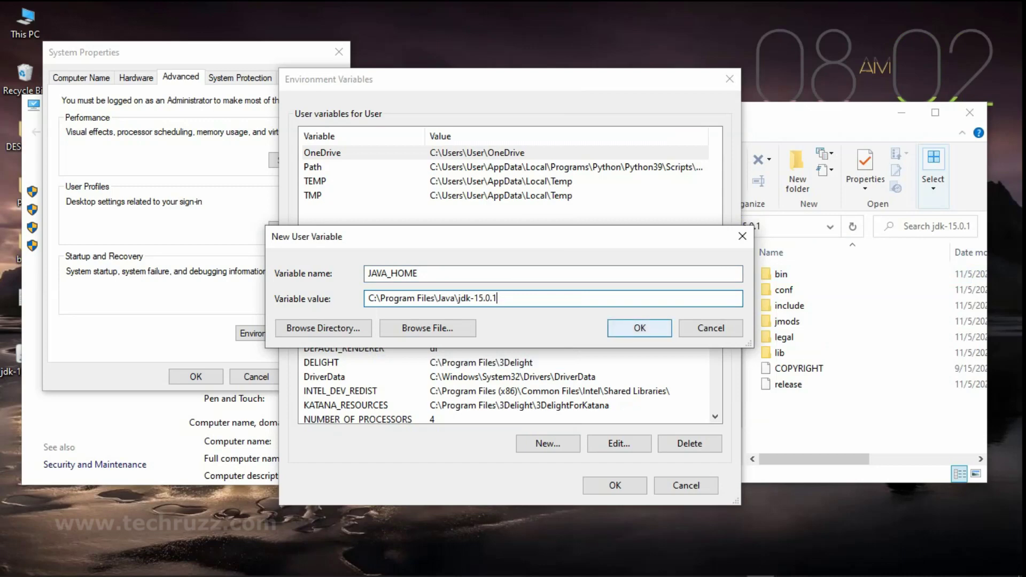
left_click(640, 328)
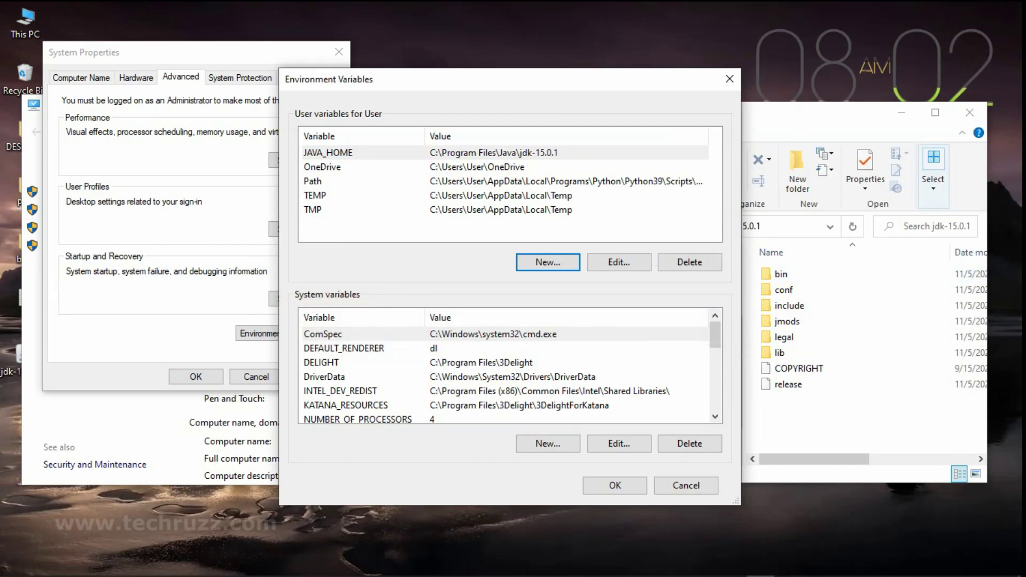
Step: Open the system variable Path for editing and start a new entry in its list
scroll(510, 369, "down", 1)
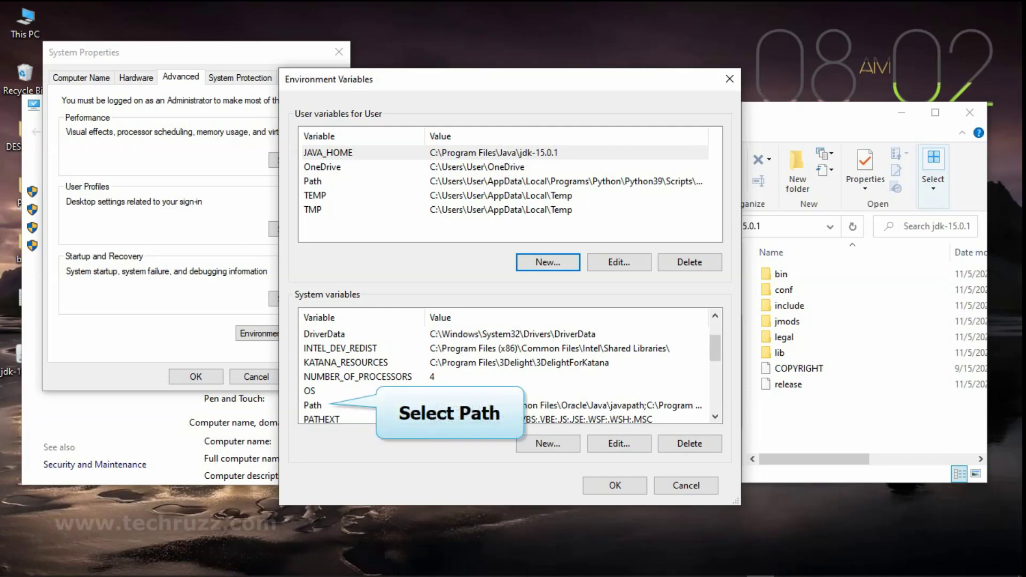
left_click(312, 405)
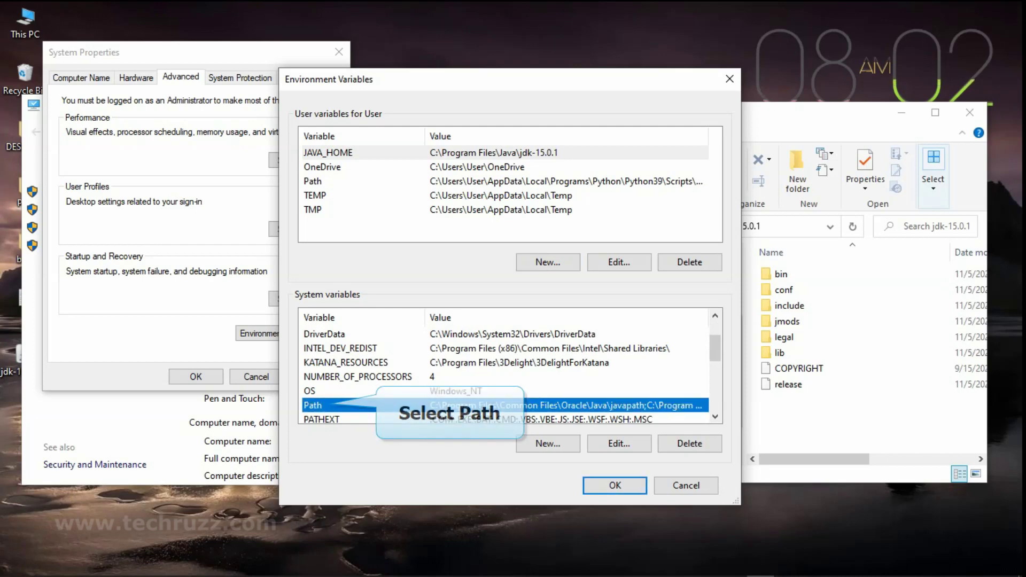
scroll(505, 369, "down", 1)
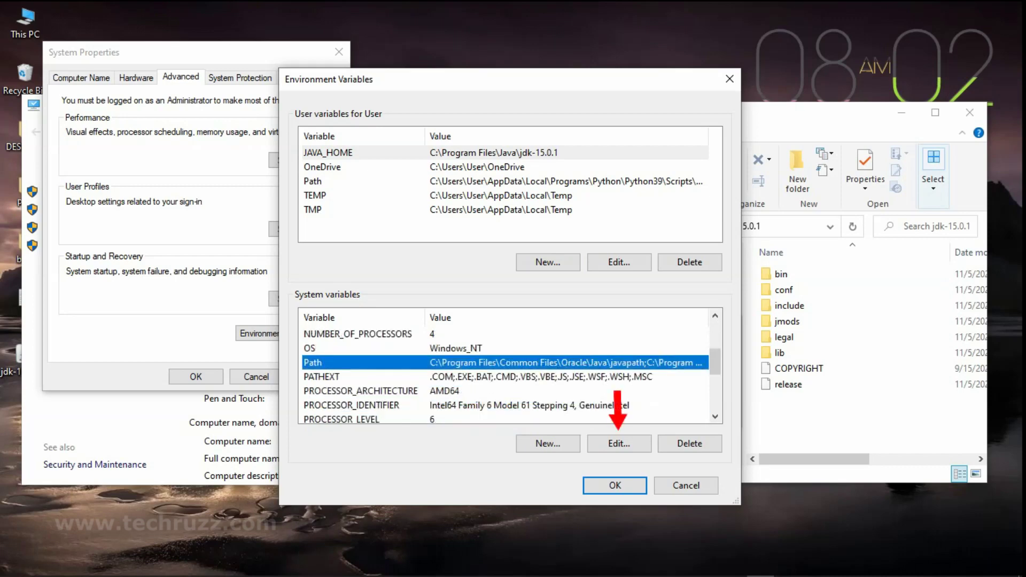
left_click(619, 444)
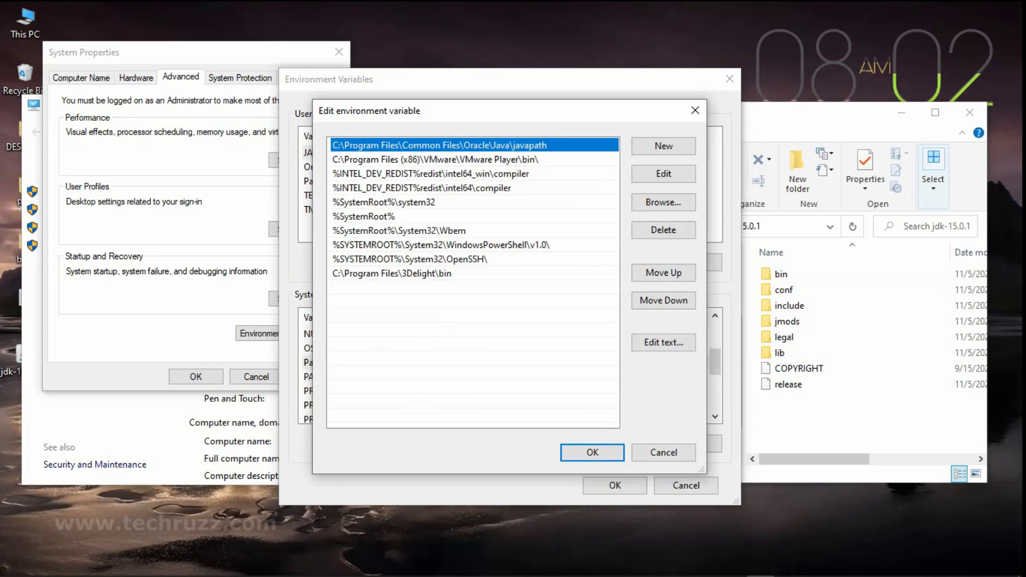
left_click(664, 146)
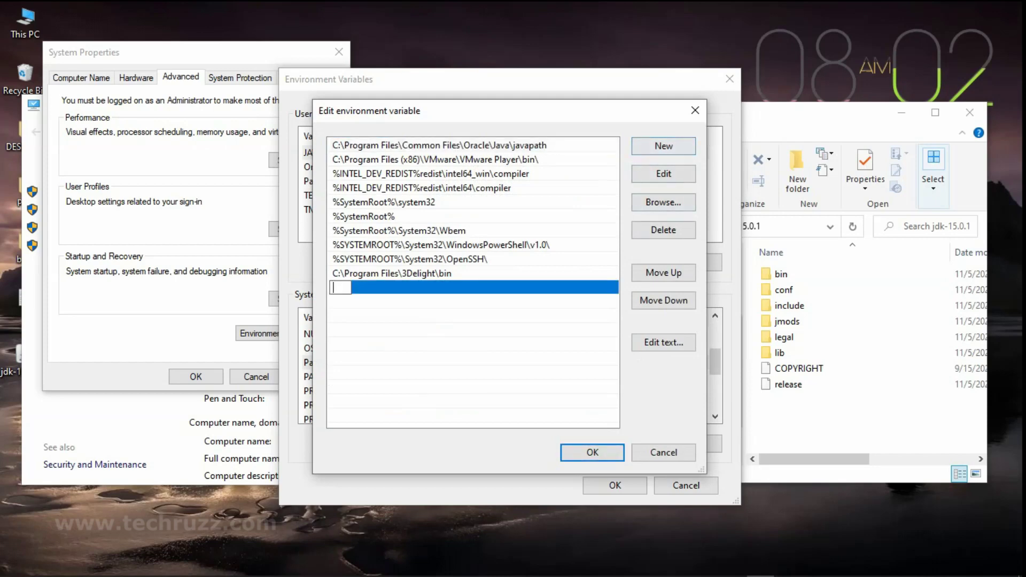
Step: Open the bin folder inside jdk-15.0.1 and copy its full path
key("alt+Tab")
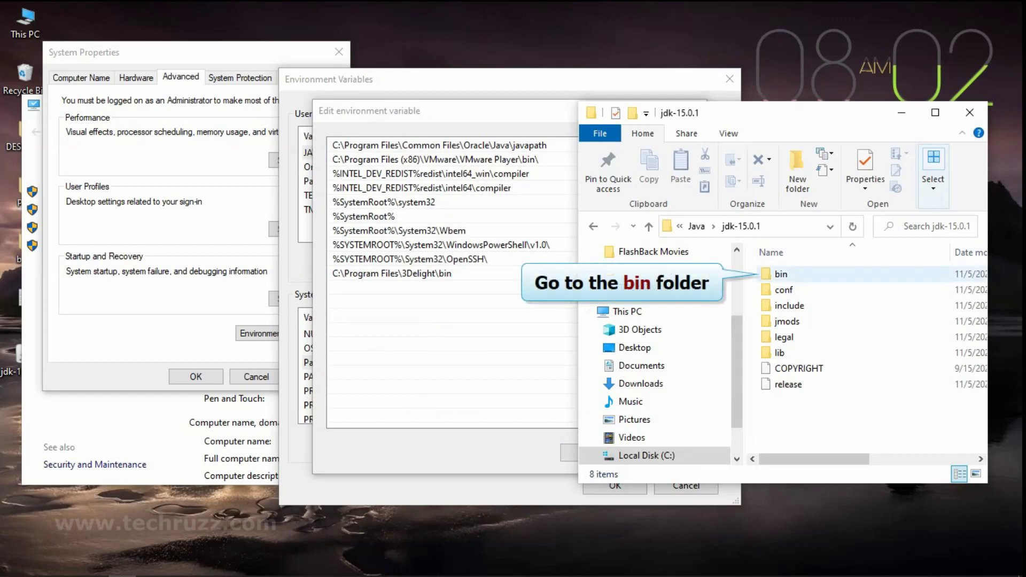
double_click(780, 274)
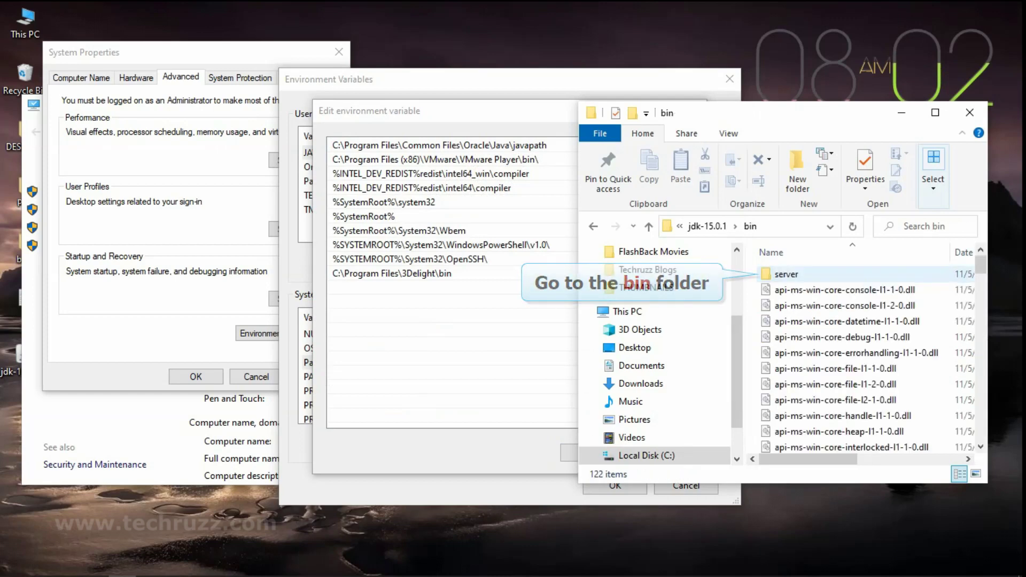
left_click(756, 227)
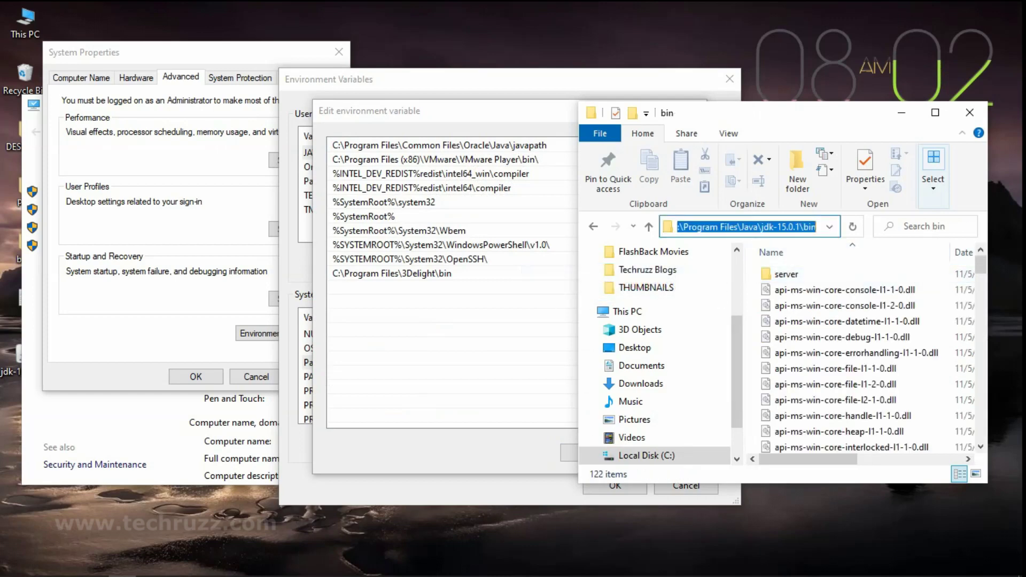
right_click(760, 227)
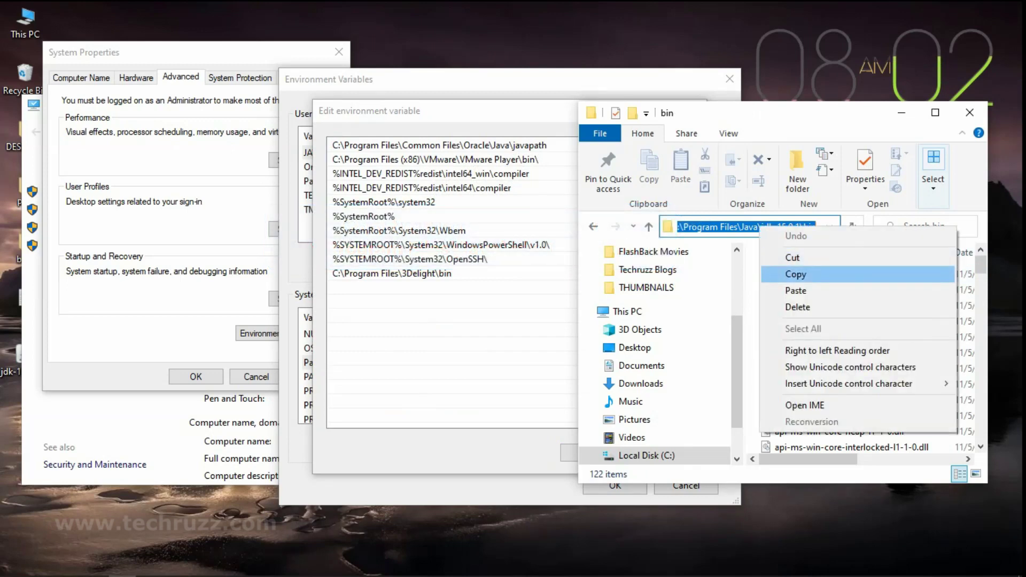
left_click(795, 274)
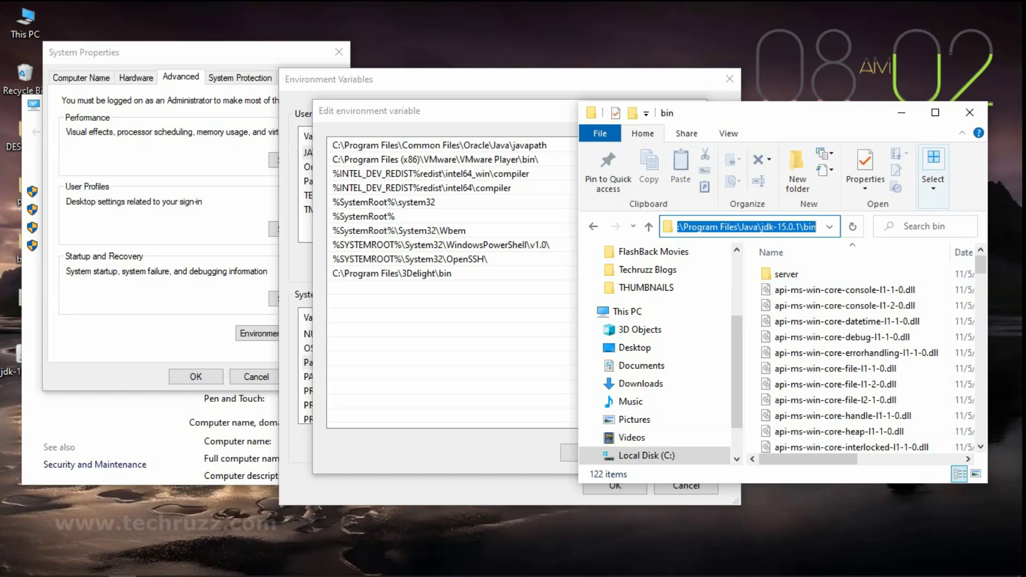
Step: Add C:\Program Files\Java\jdk-15.0.1\bin as a new entry of the system Path variable and confirm the edit
key("alt+Tab")
key("alt+n")
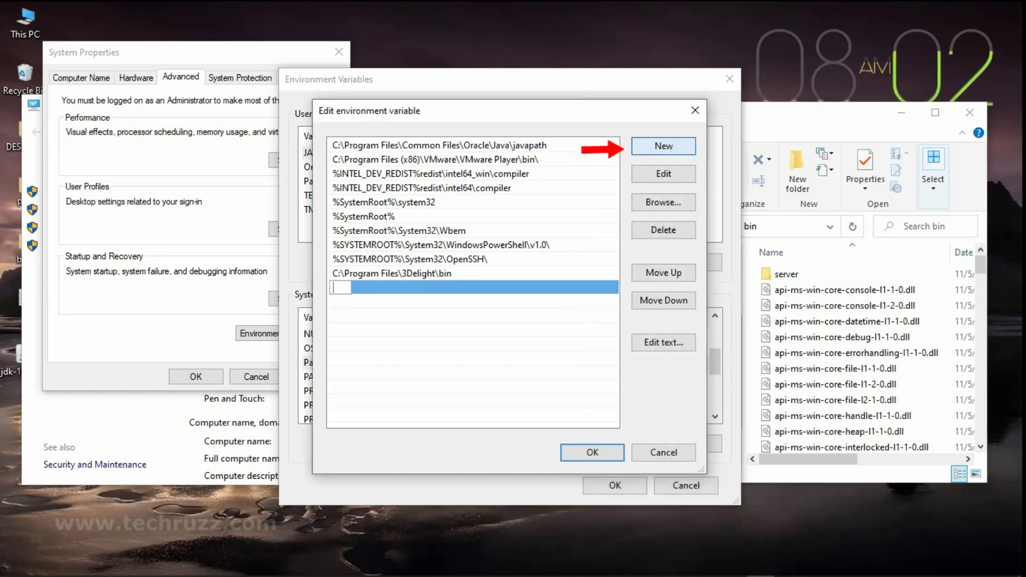
right_click(344, 288)
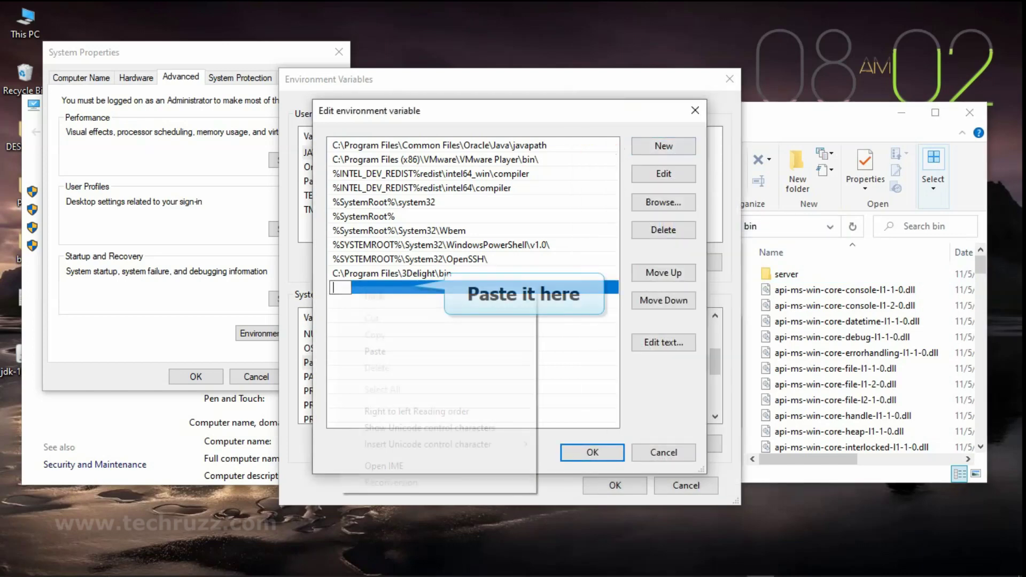
left_click(376, 352)
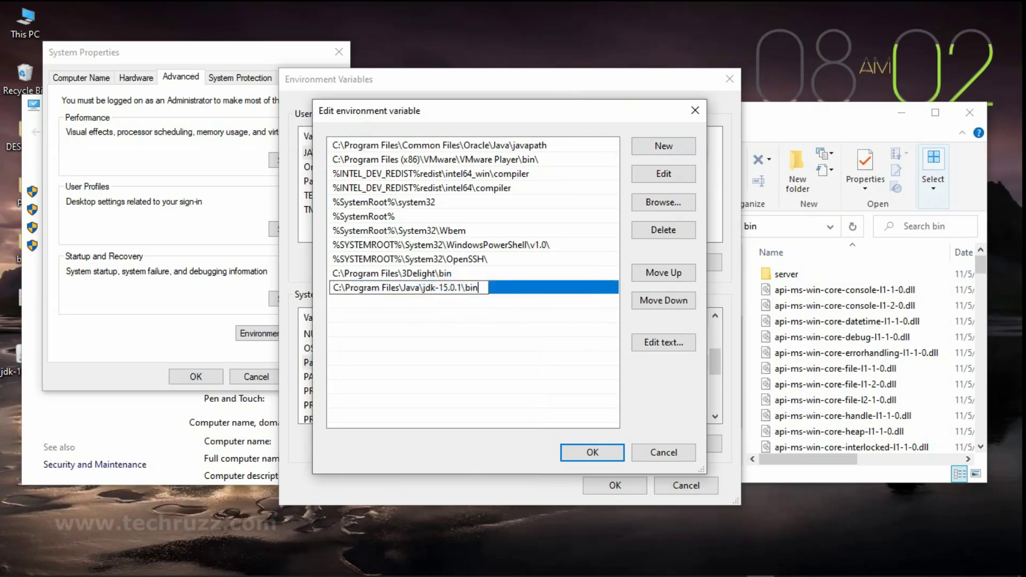
key("Return")
key("Return")
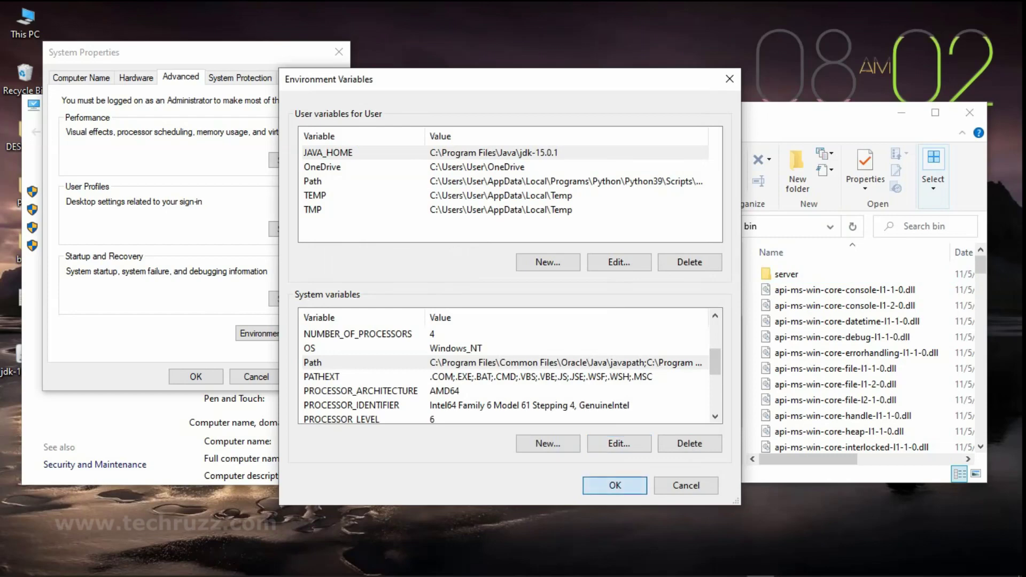
Step: Confirm the environment variables and System Properties, and close the System and bin folder windows
left_click(615, 486)
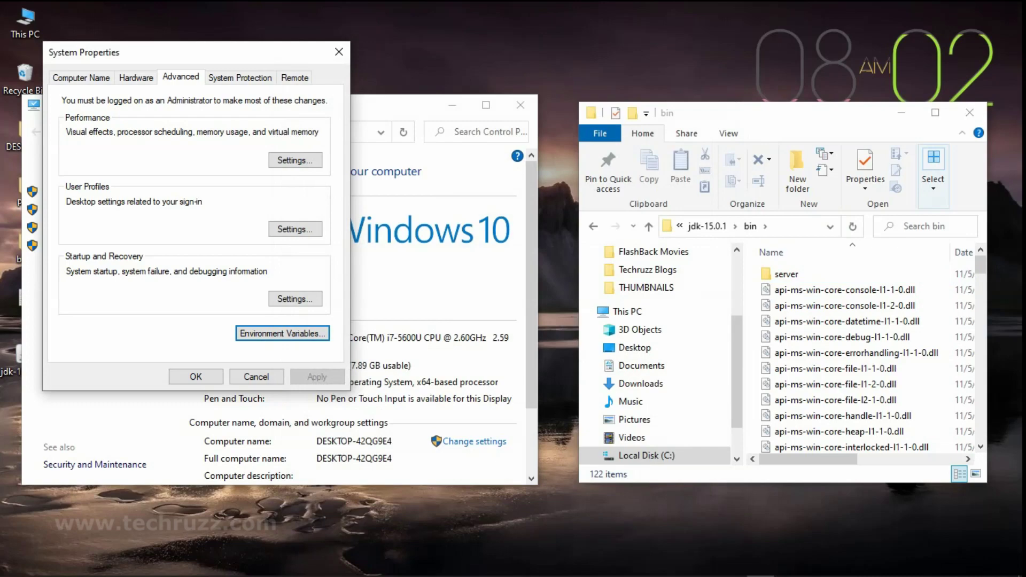
left_click(196, 376)
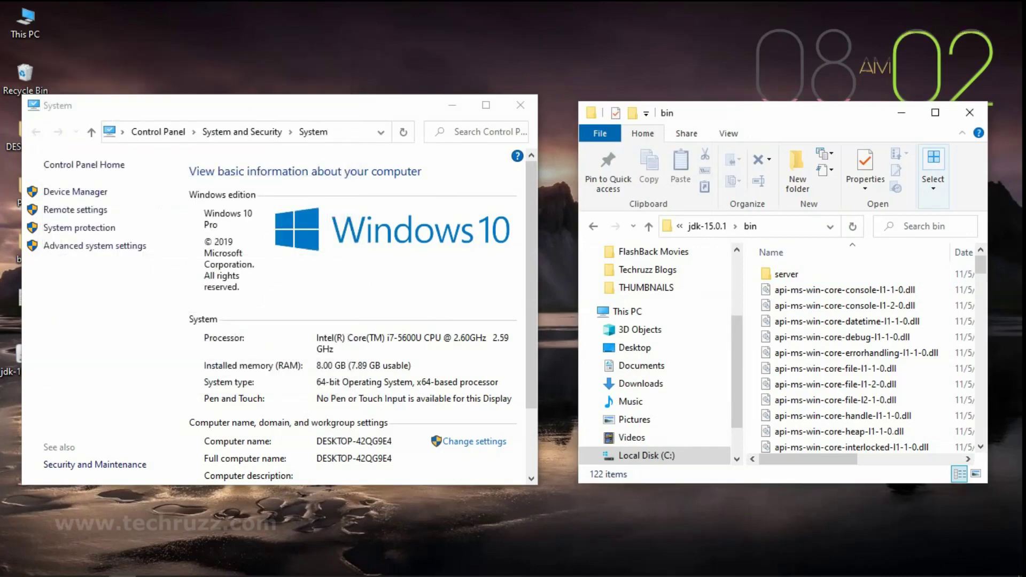
left_click(520, 105)
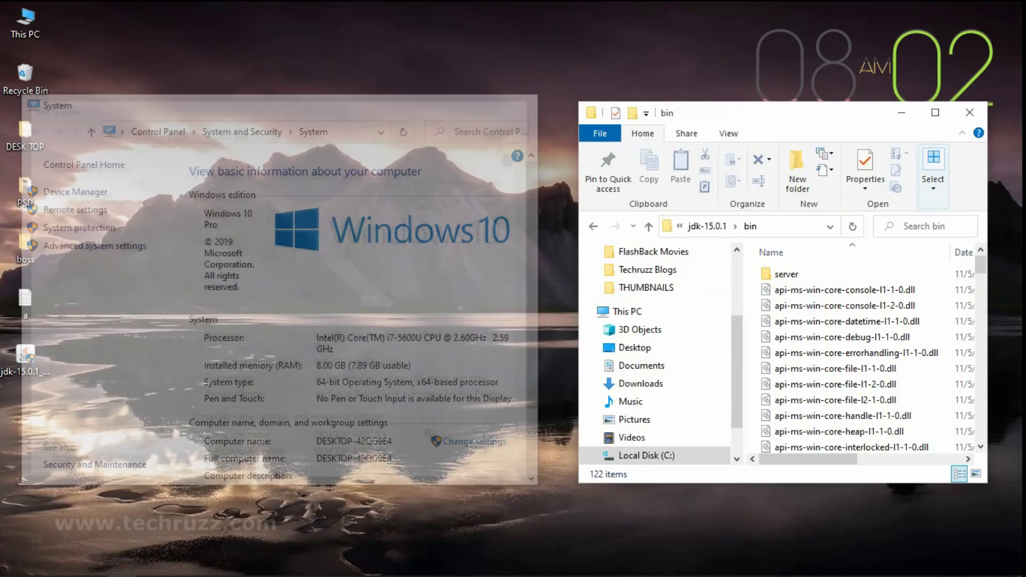
left_click(969, 112)
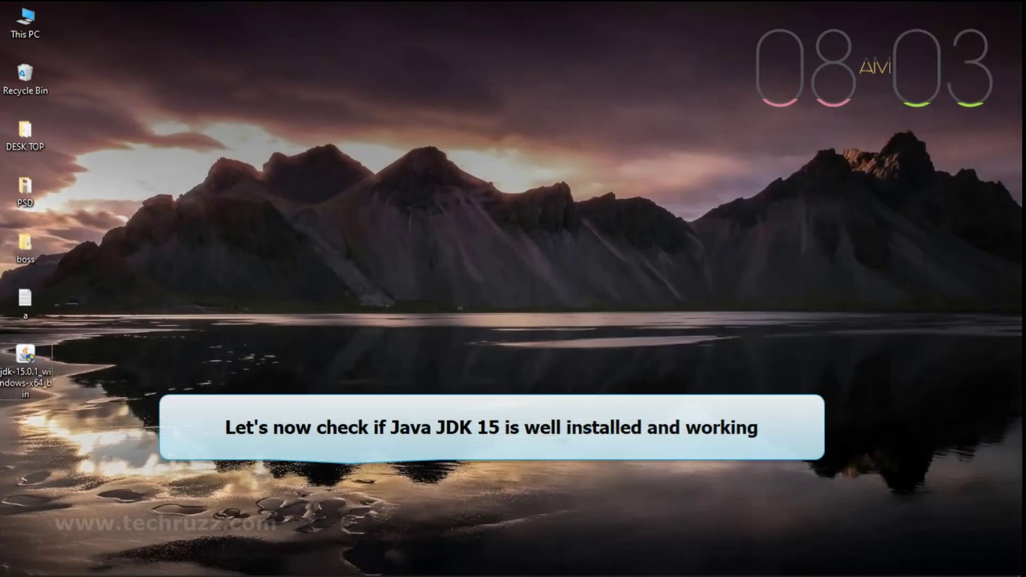
Step: Search Windows for cmd and open Command Prompt
right_click(427, 163)
left_click(465, 206)
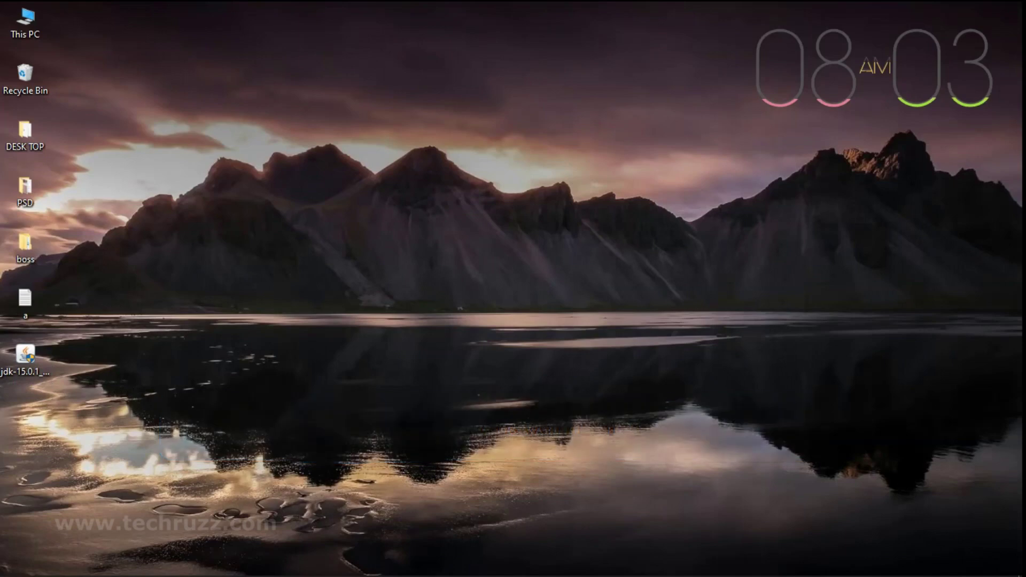
left_click(38, 565)
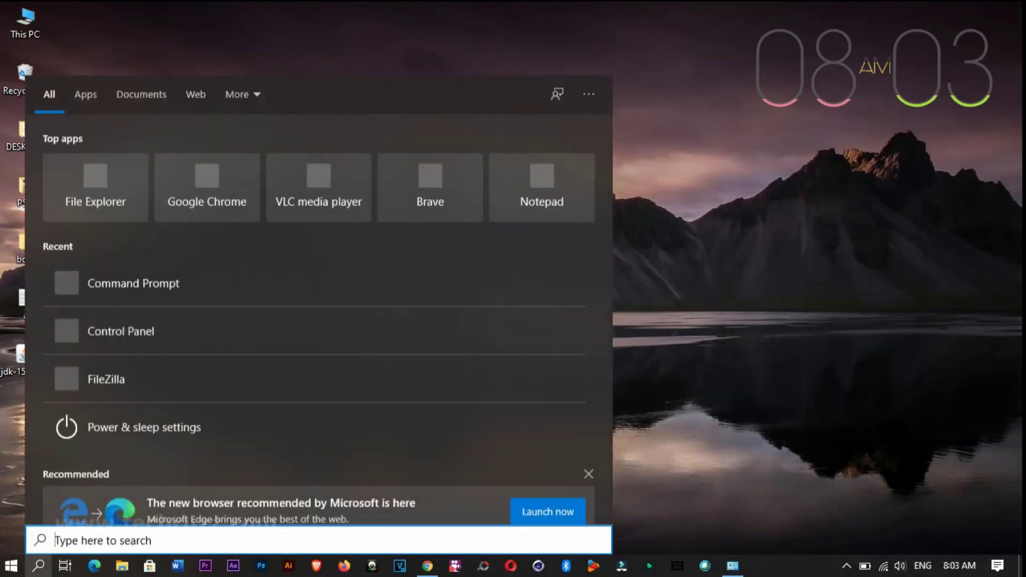
type("cmd")
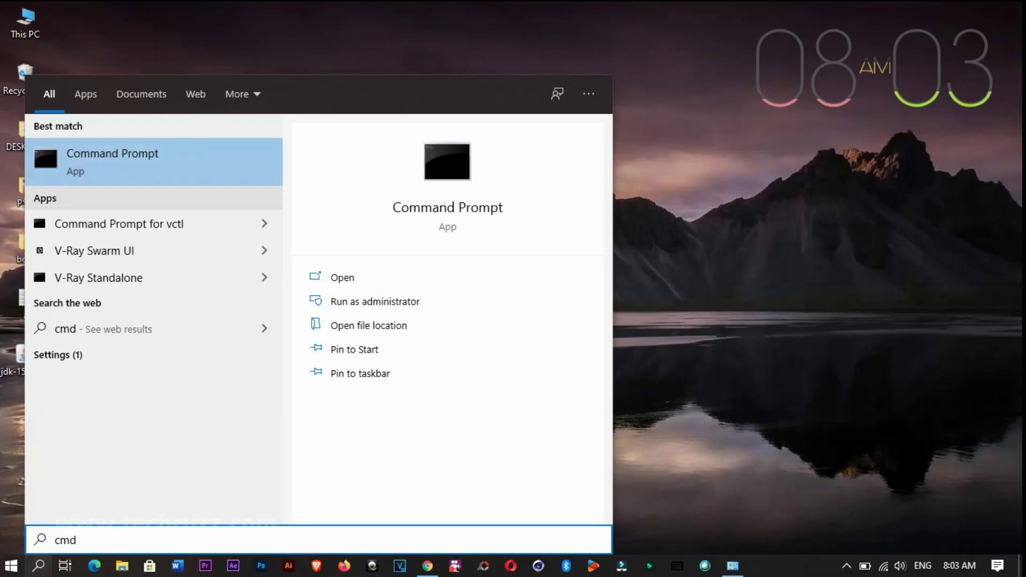
key("Return")
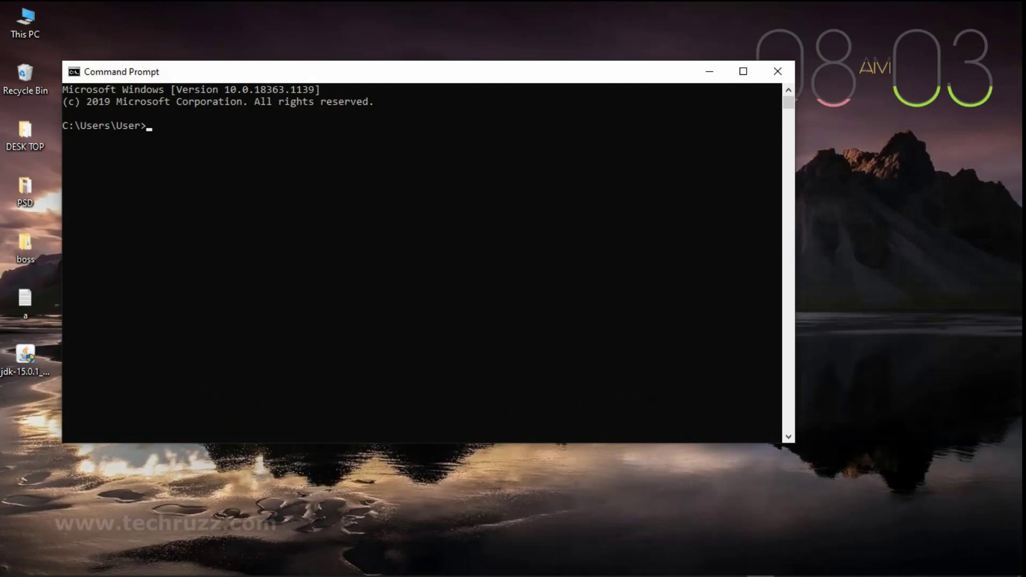
Step: Check the installed Java compiler version by running javac -version in Command Prompt
left_click_drag(321, 72, 382, 129)
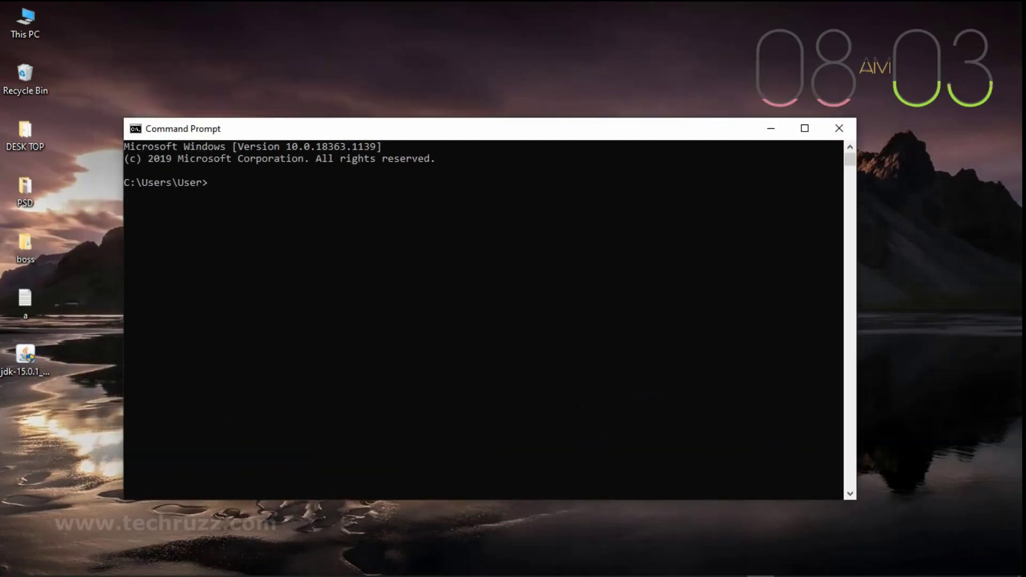
type("ja")
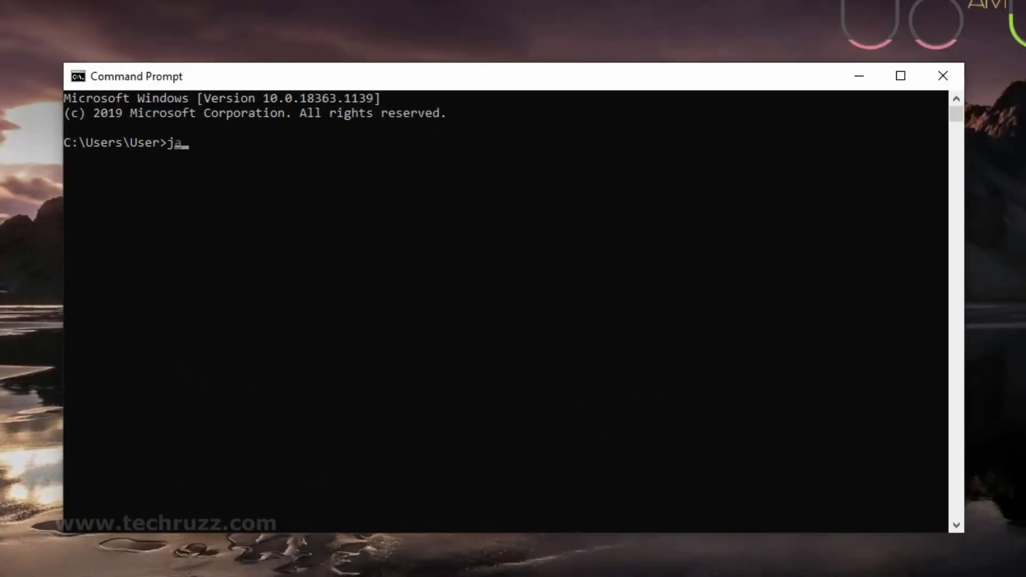
type("vac -version")
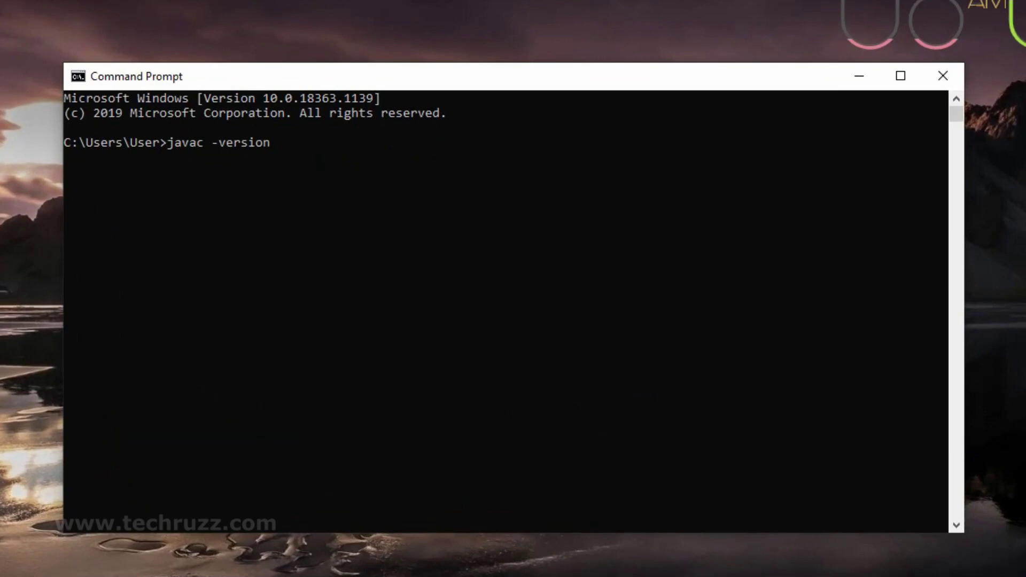
key("Return")
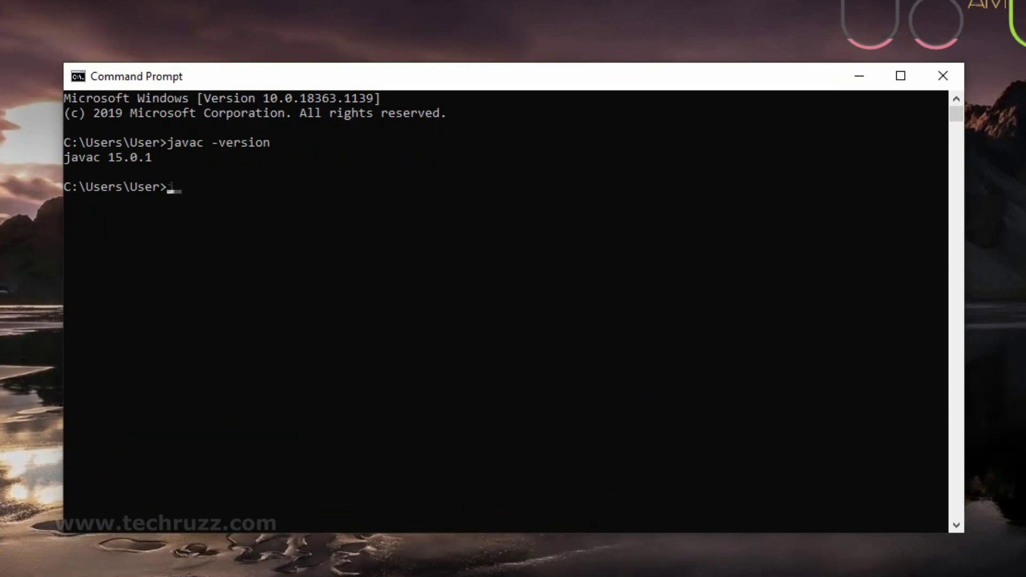
Step: Run javac without arguments to list the compiler options, and close Command Prompt
type("javac")
key("Return")
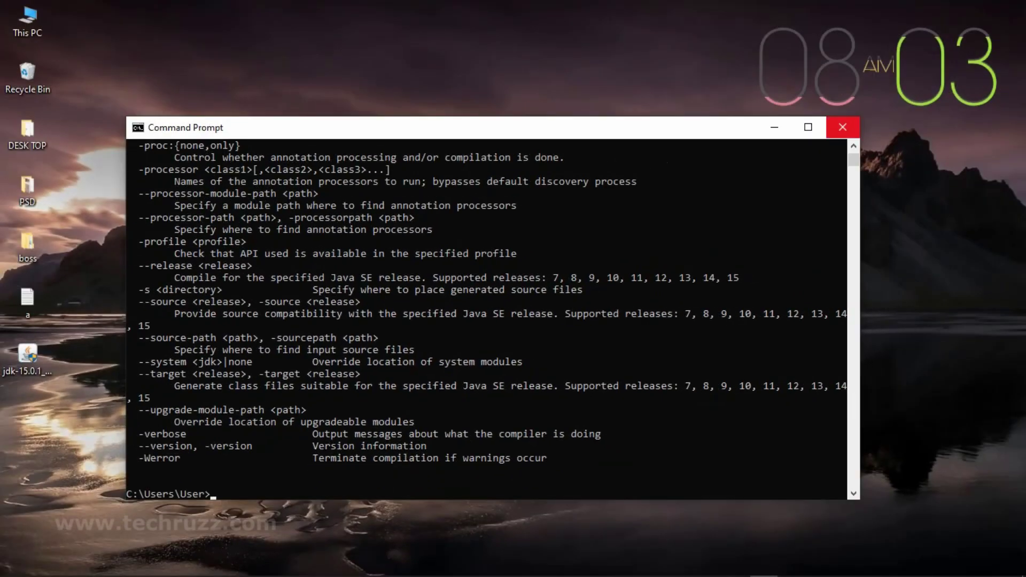
left_click(843, 128)
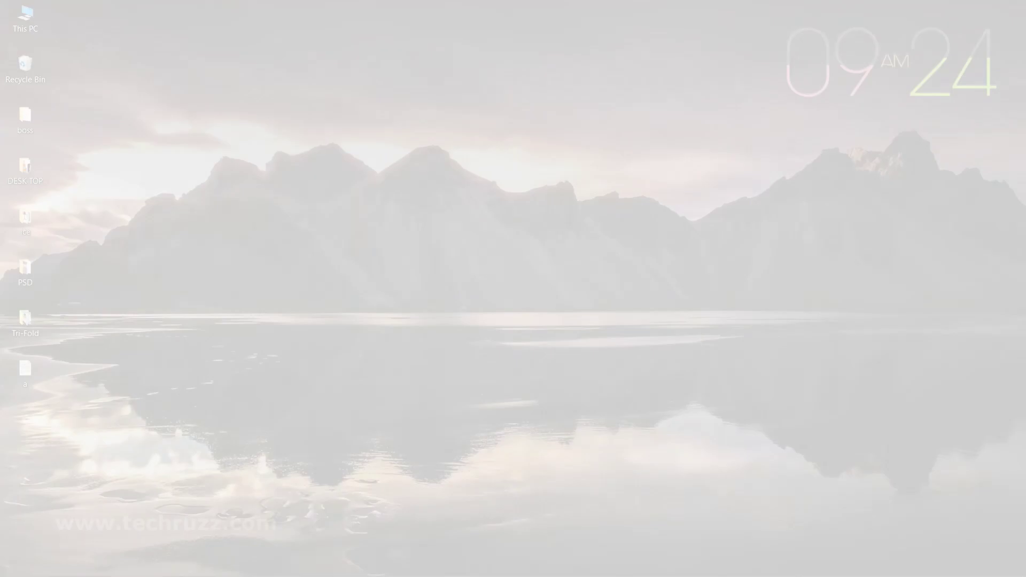
Step: Switch to the Brave browser and open the Apache NetBeans download page from netbeans.org
mouse_move(281, 571)
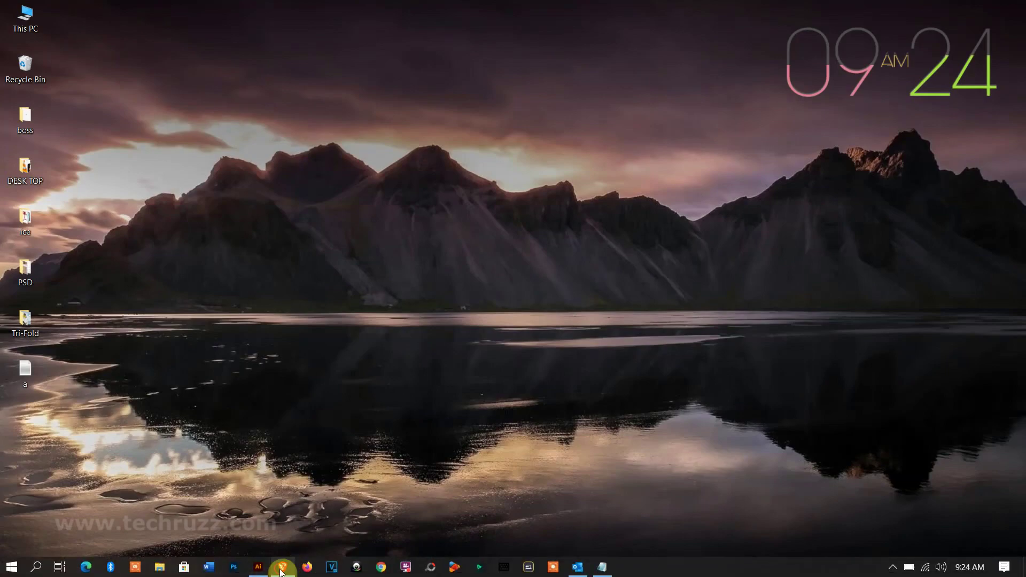
left_click(281, 568)
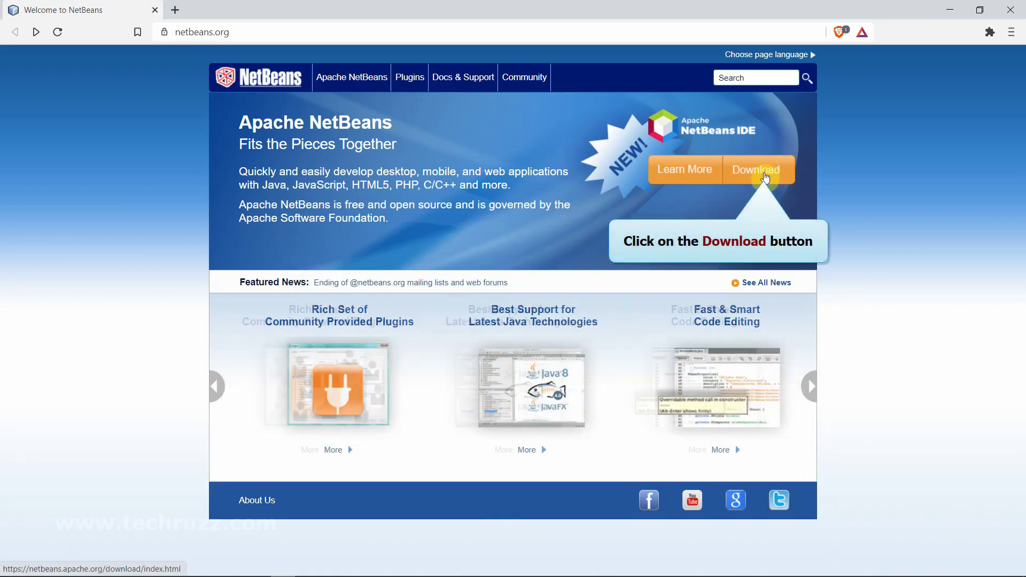
left_click(765, 177)
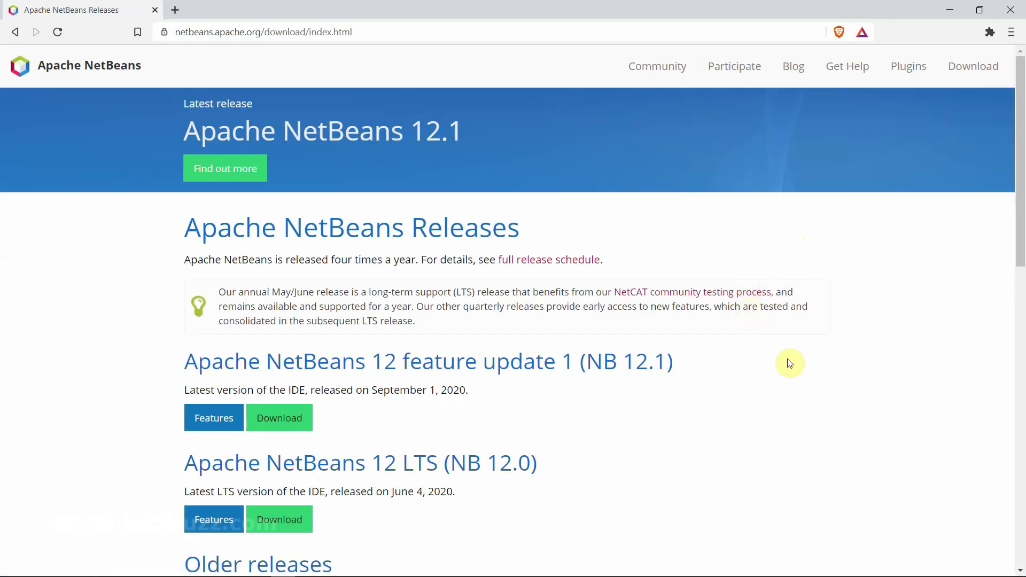
Step: Find the Apache NetBeans 12 LTS (NB 12.0) release and open its download page
scroll(790, 362, "down", 2)
scroll(790, 363, "down", 1)
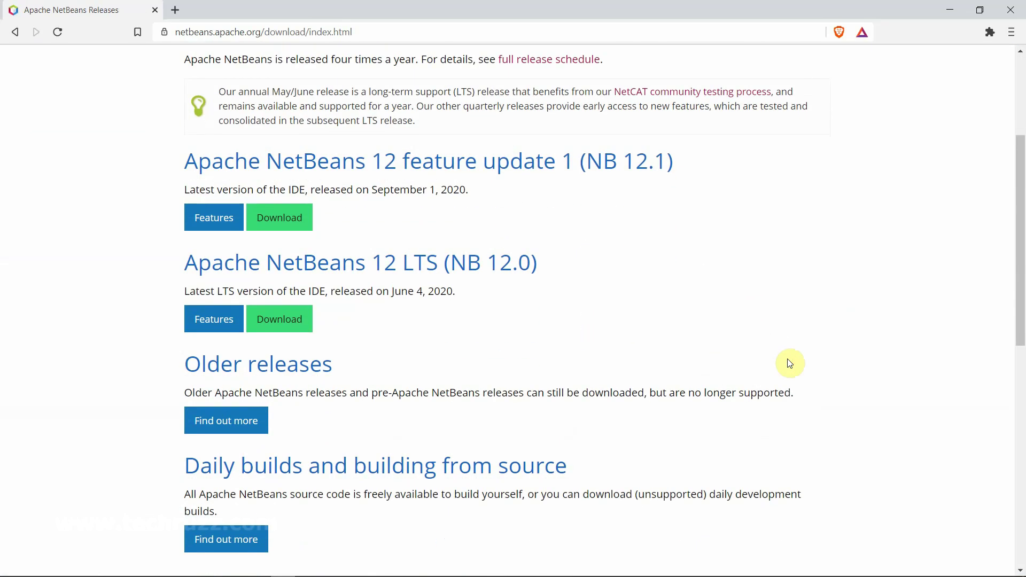
scroll(790, 363, "down", 1)
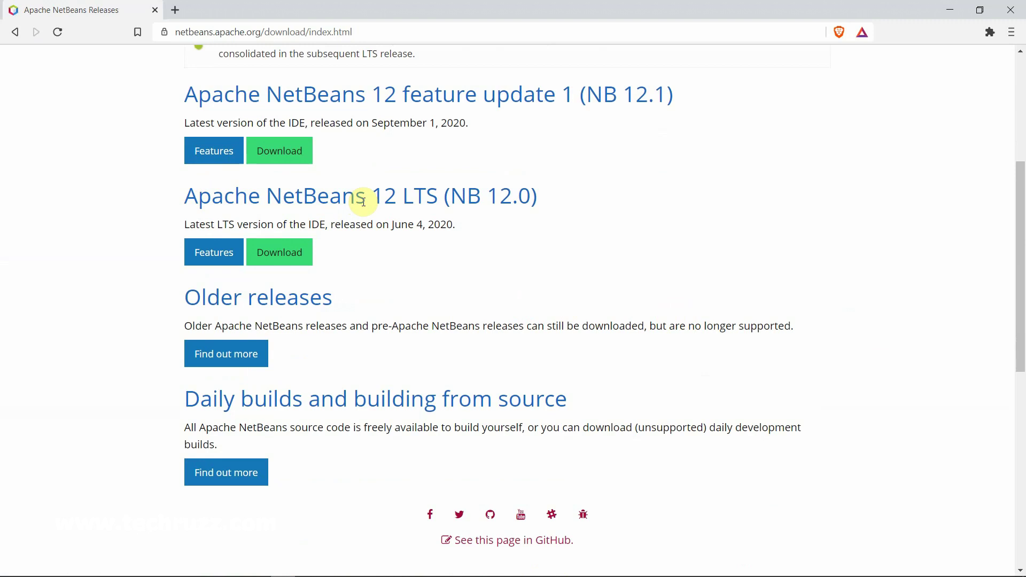
left_click_drag(362, 200, 586, 216)
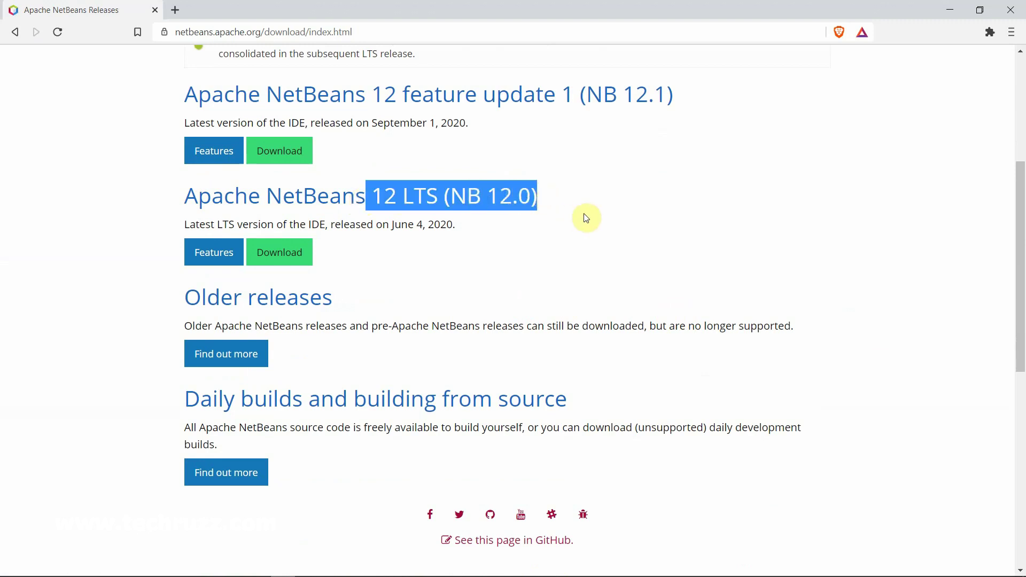
left_click(585, 215)
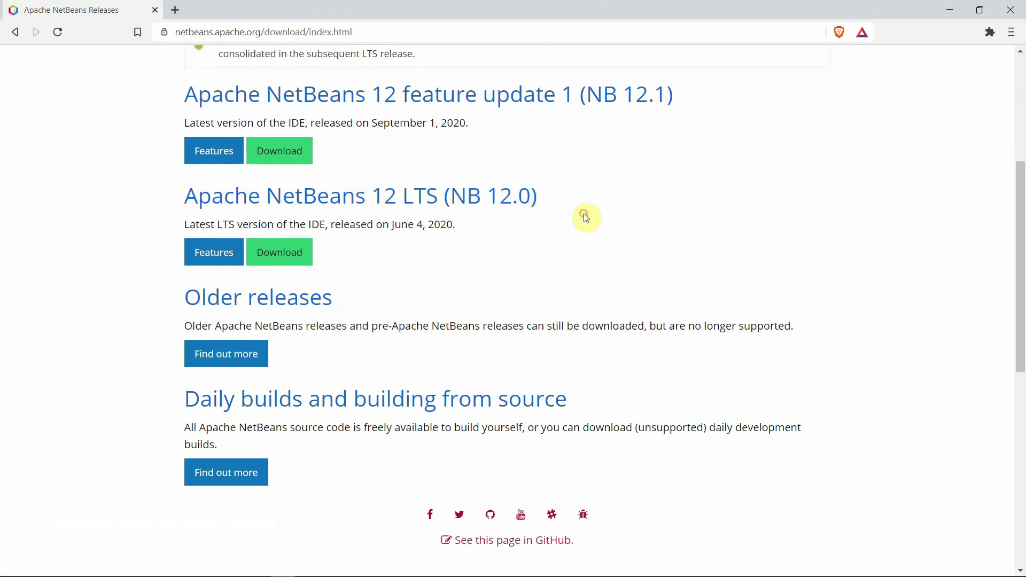
left_click(283, 259)
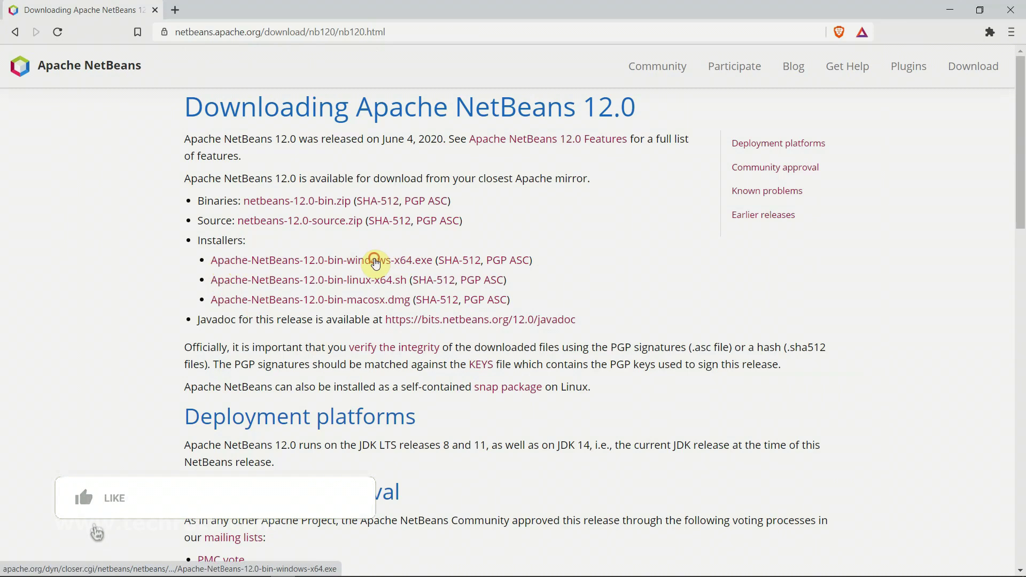
Step: Download Apache-NetBeans-12.0-bin-windows-x64.exe from the suggested mirror site to the Desktop, and minimize the browser
left_click(376, 261)
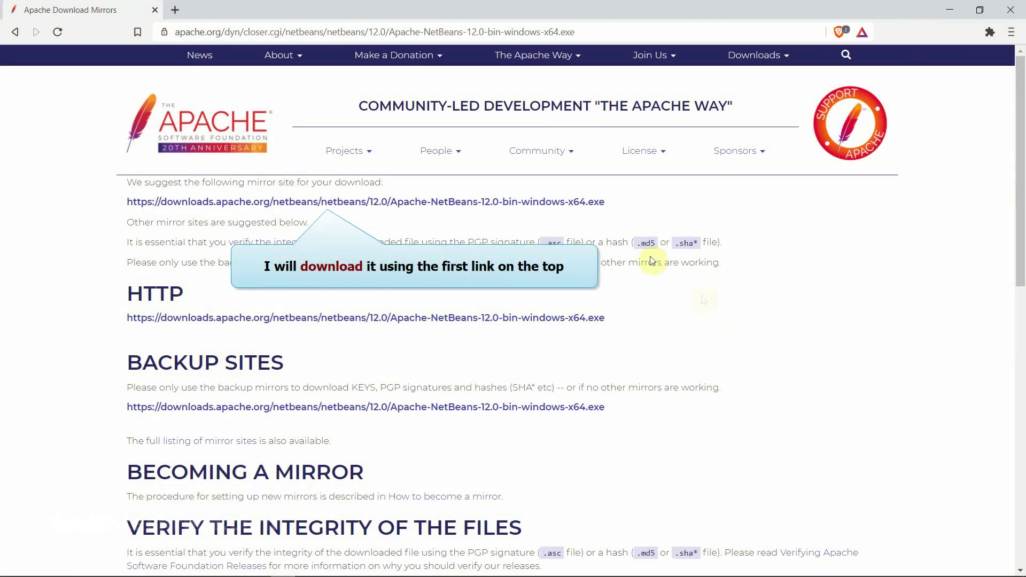
left_click(448, 203)
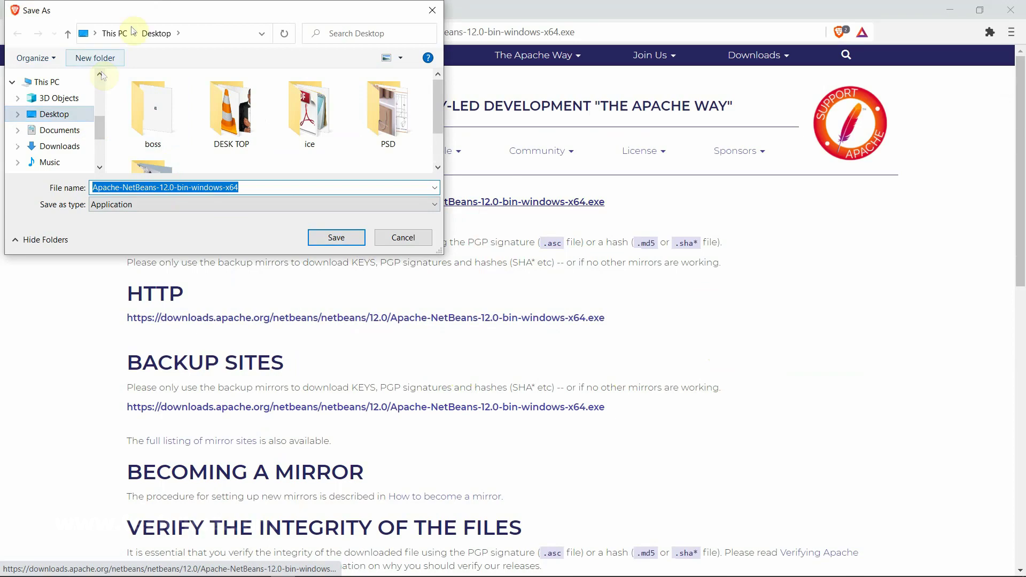
left_click_drag(133, 14, 377, 241)
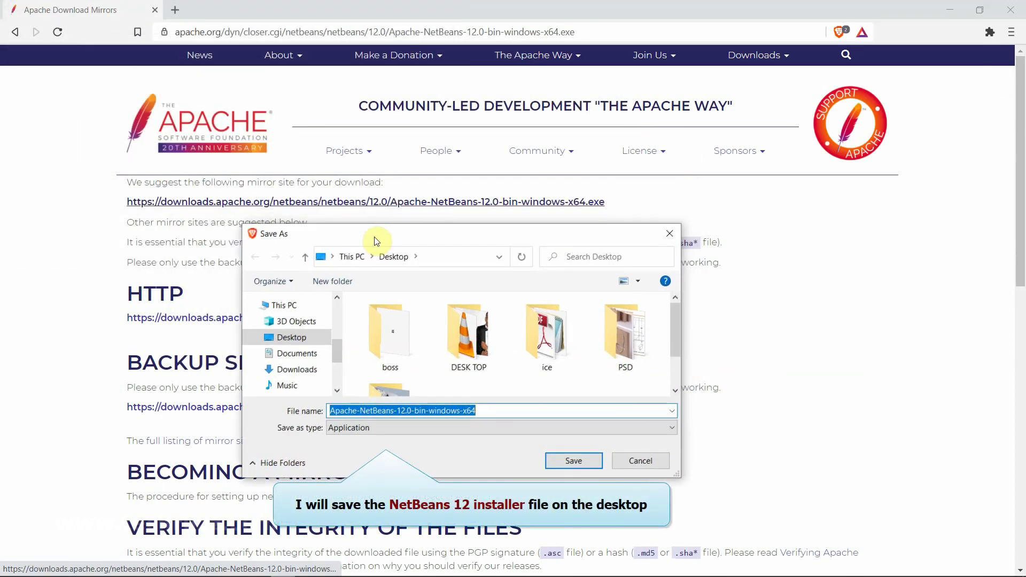
left_click(289, 342)
left_click(573, 461)
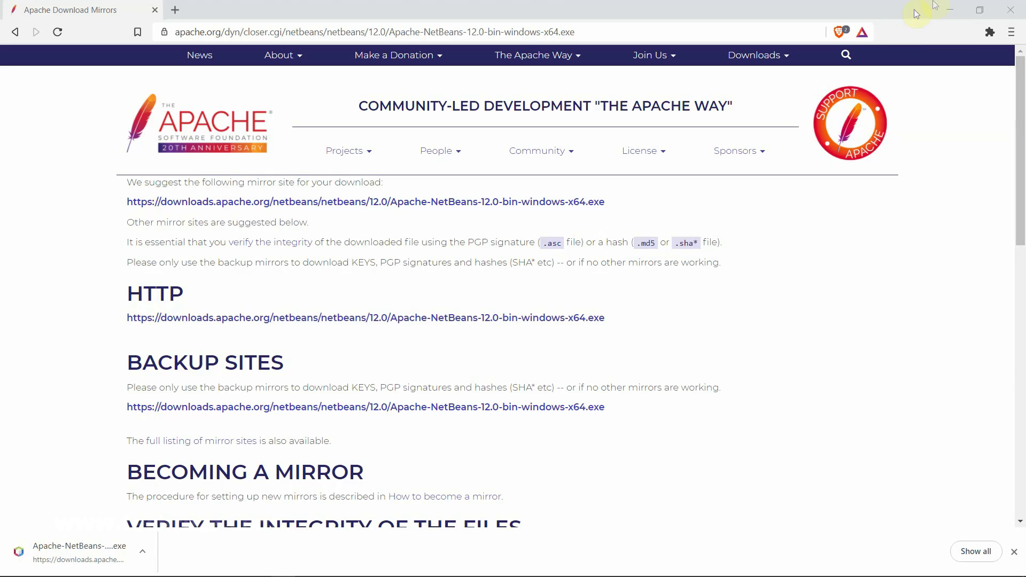
left_click(951, 9)
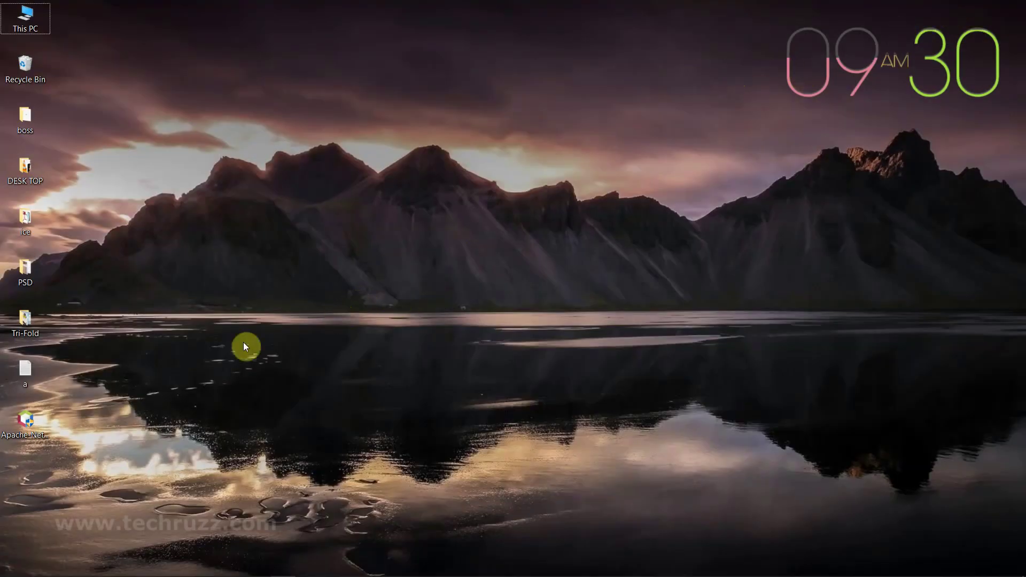
Step: Start the downloaded NetBeans 12.0 installer from the desktop, keep the default packs, and accept the license agreement
double_click(25, 419)
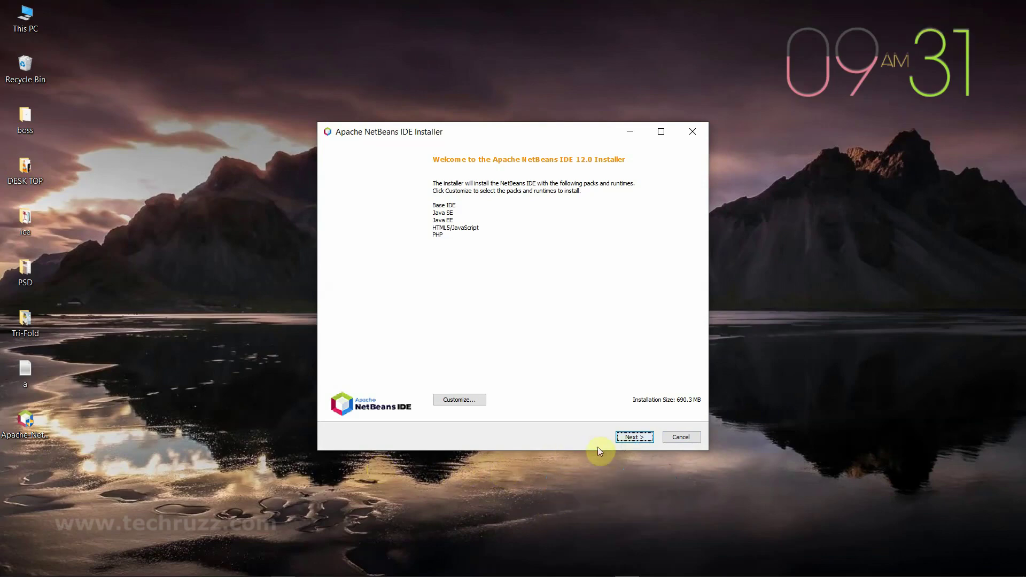
left_click(636, 437)
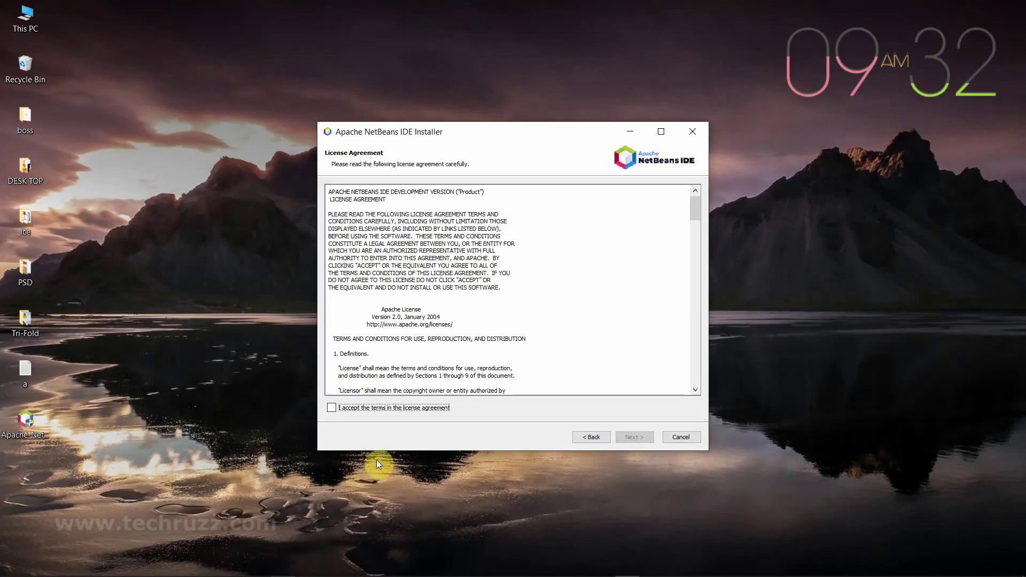
left_click(332, 409)
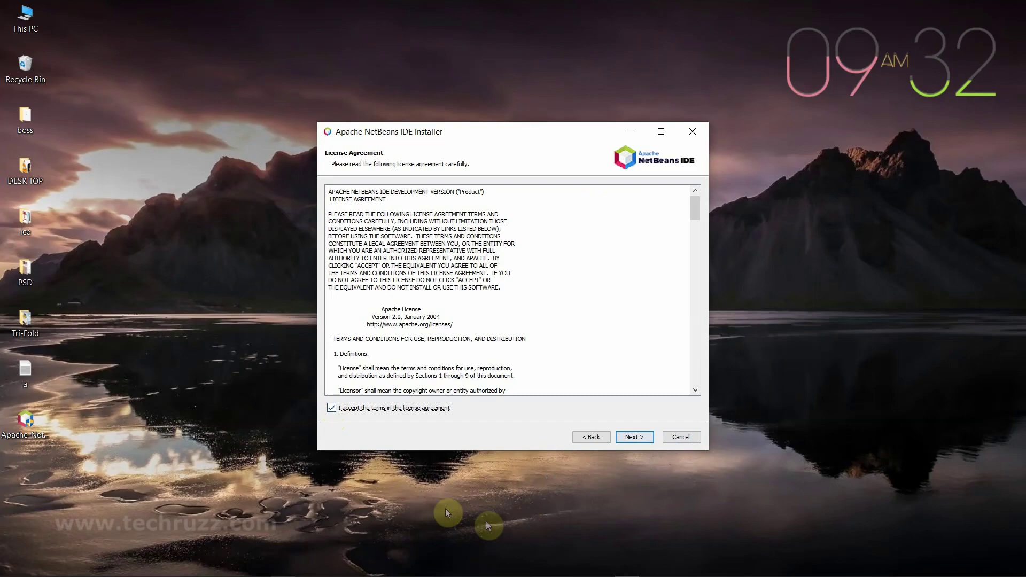
left_click(633, 441)
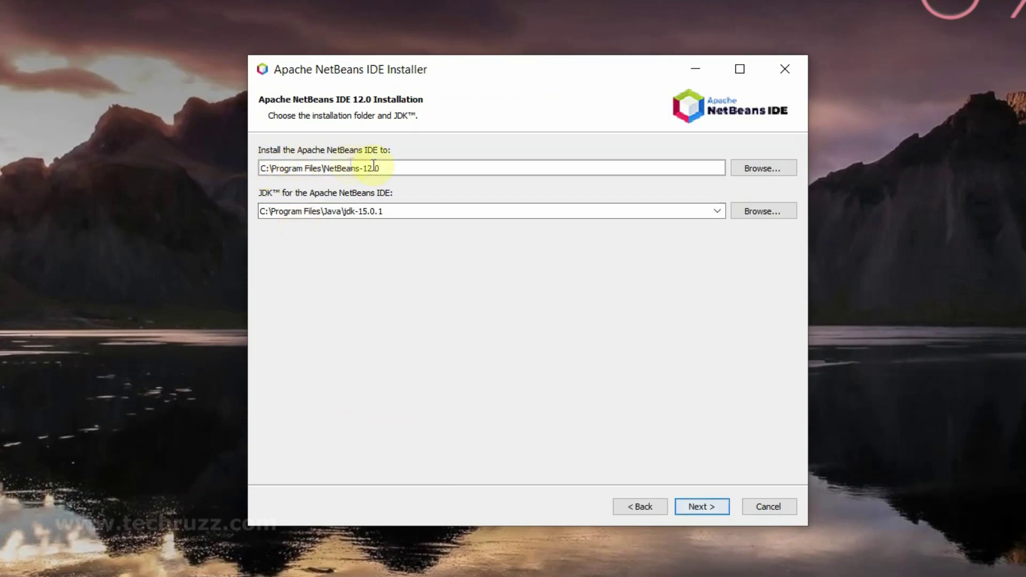
Step: Install NetBeans to C:\Program Files\NetBeans-12.0 with the JDK in C:\Program Files\Java\jdk-15.0.1 and update checking enabled, and finish the setup
left_click(379, 168)
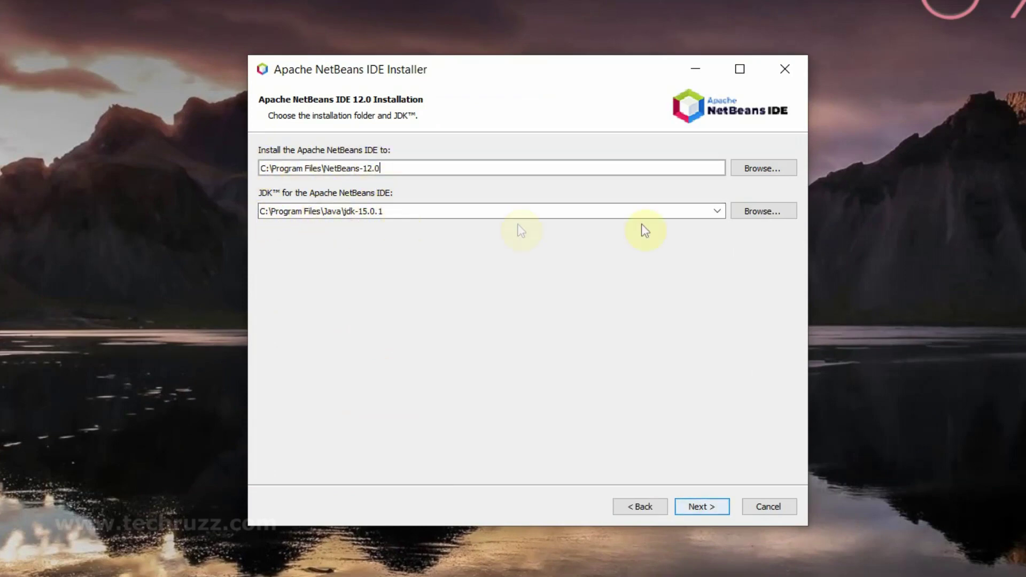
left_click(718, 213)
left_click(720, 213)
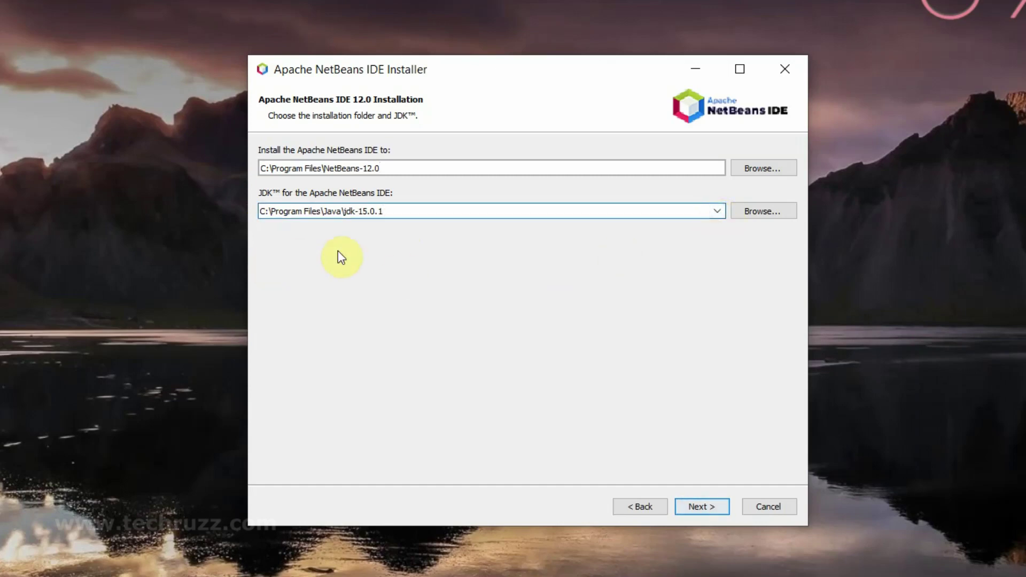
left_click(704, 509)
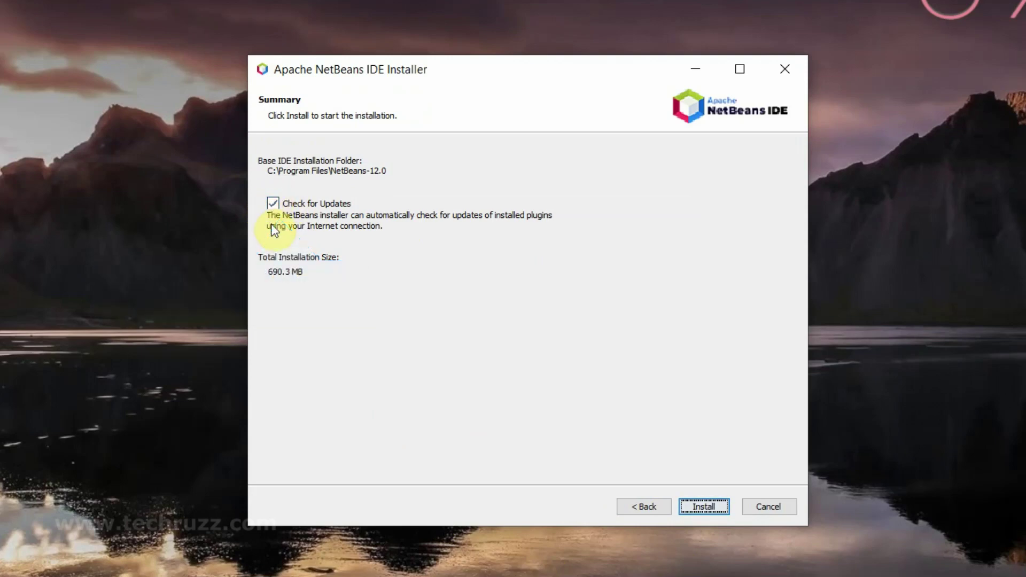
left_click(702, 509)
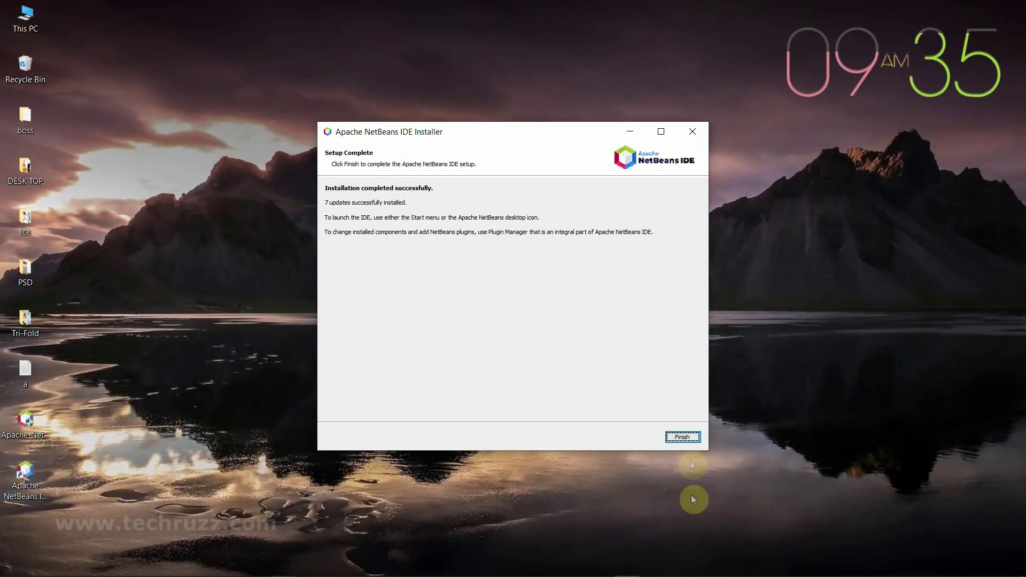
left_click(688, 437)
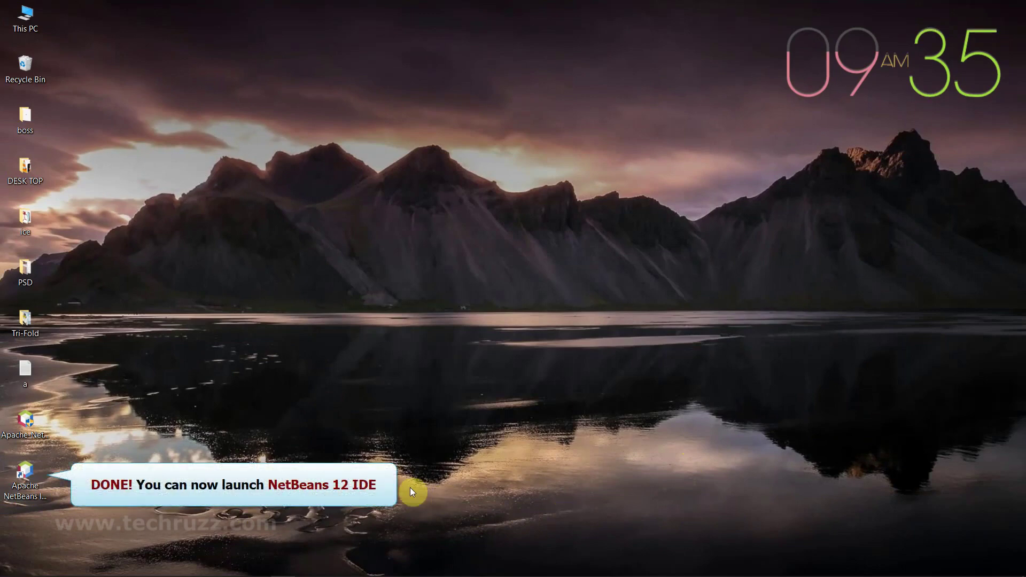
Step: Launch Apache NetBeans IDE 12.0 to view its New Project options, and close it without creating a project
left_click(25, 474)
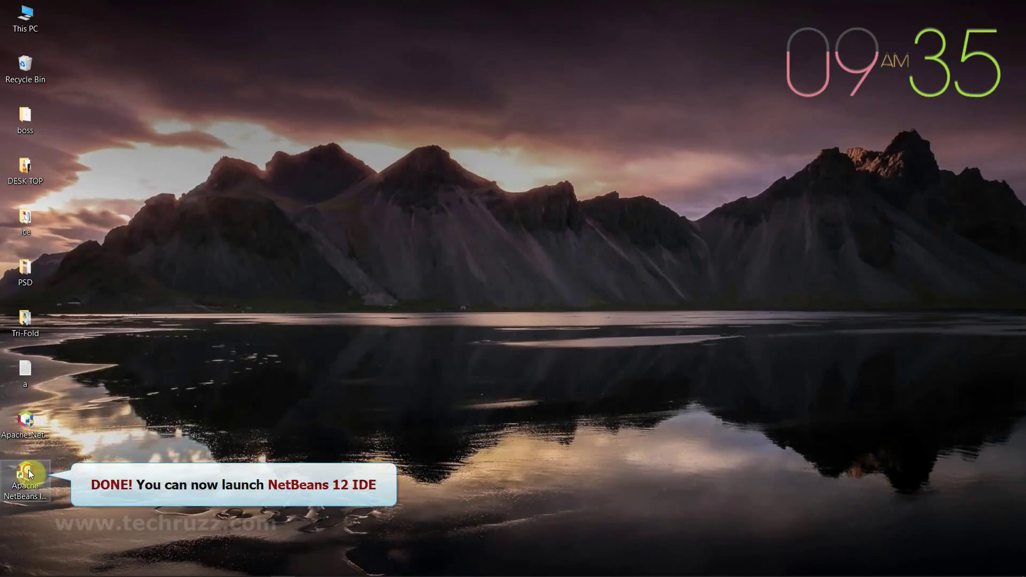
double_click(25, 473)
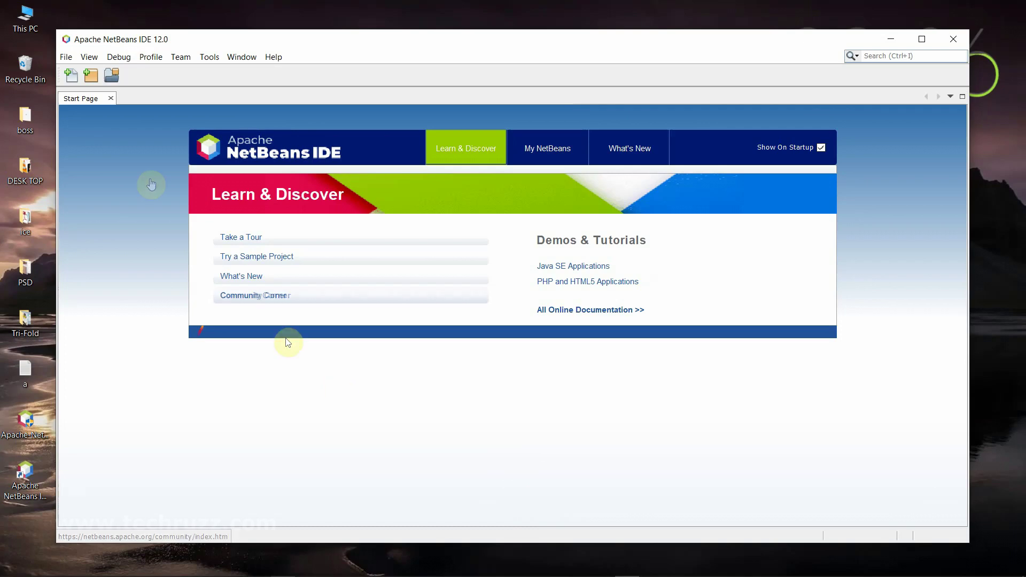
left_click(66, 58)
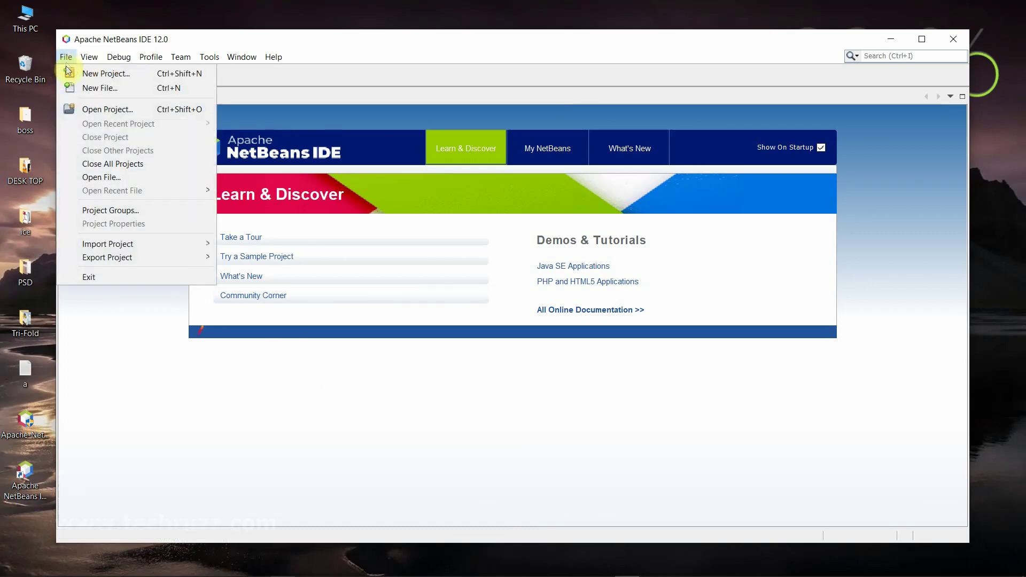
left_click(138, 76)
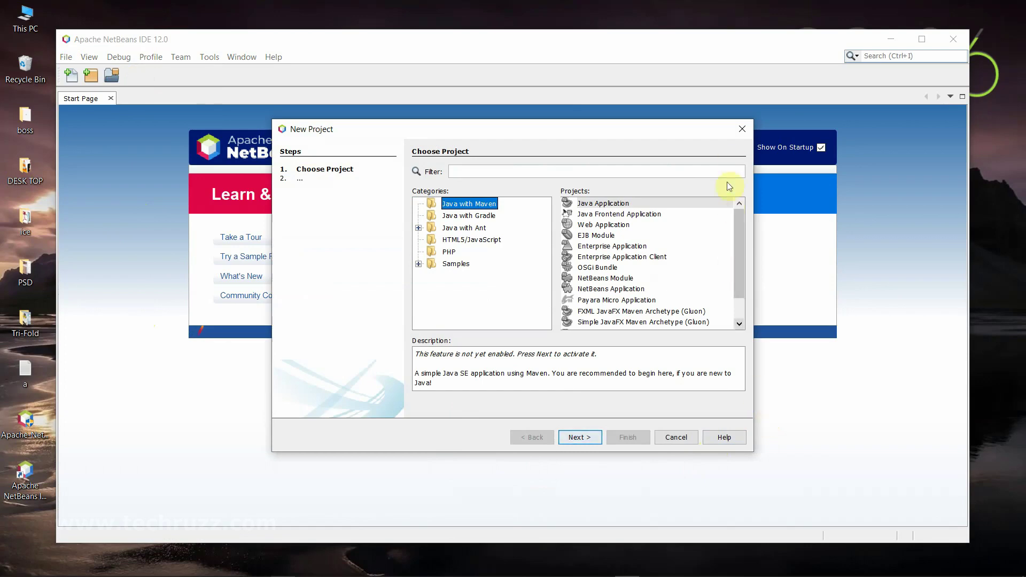
left_click(742, 130)
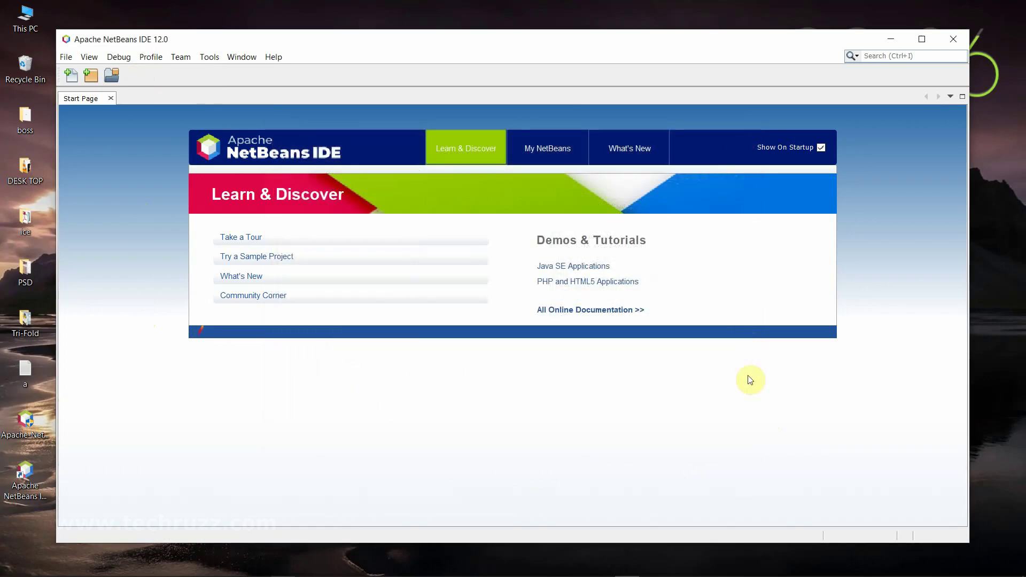
left_click(955, 40)
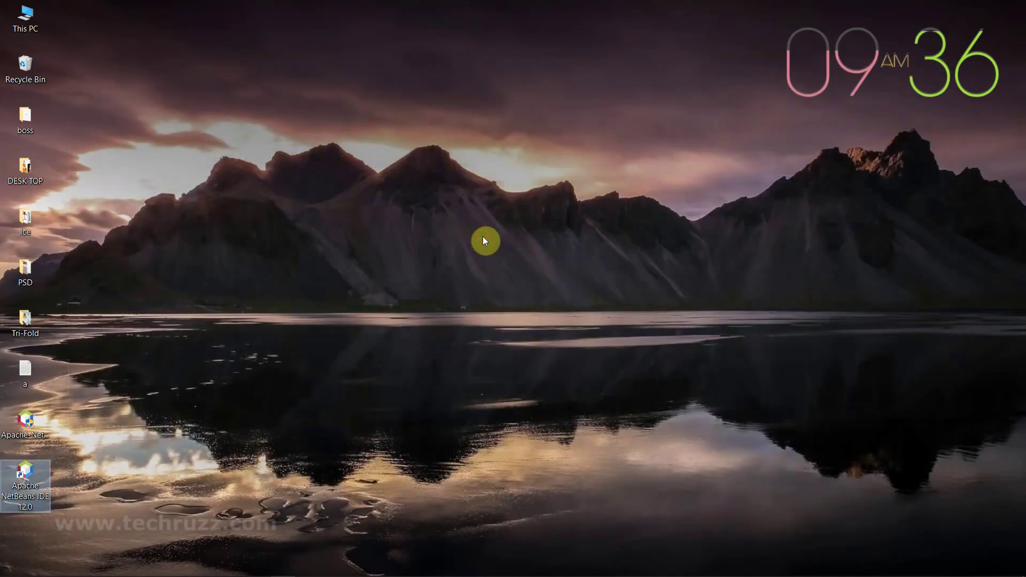